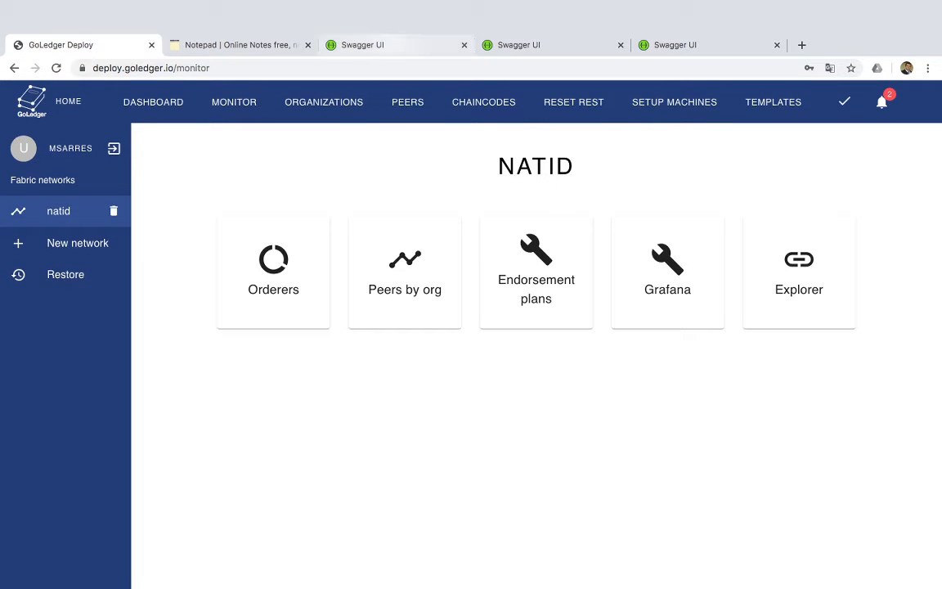
Look through the open Swagger API documentation pages of the three USIDTemplate servers
click(384, 45)
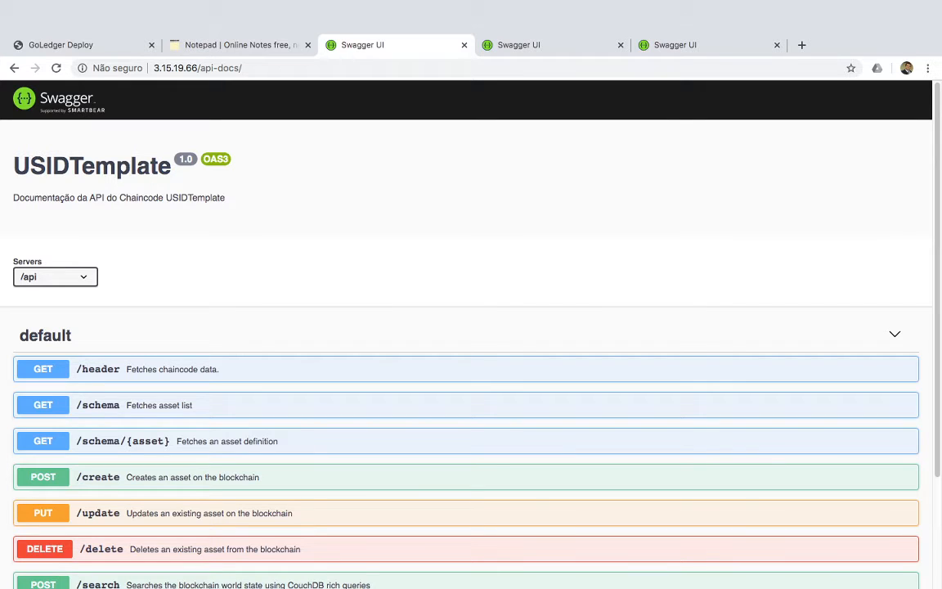
click(530, 45)
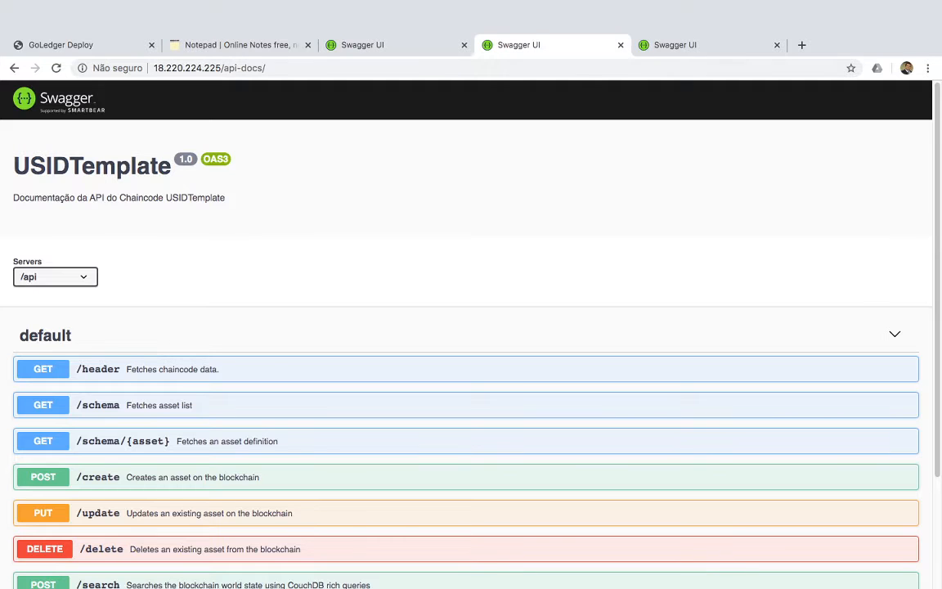
click(685, 45)
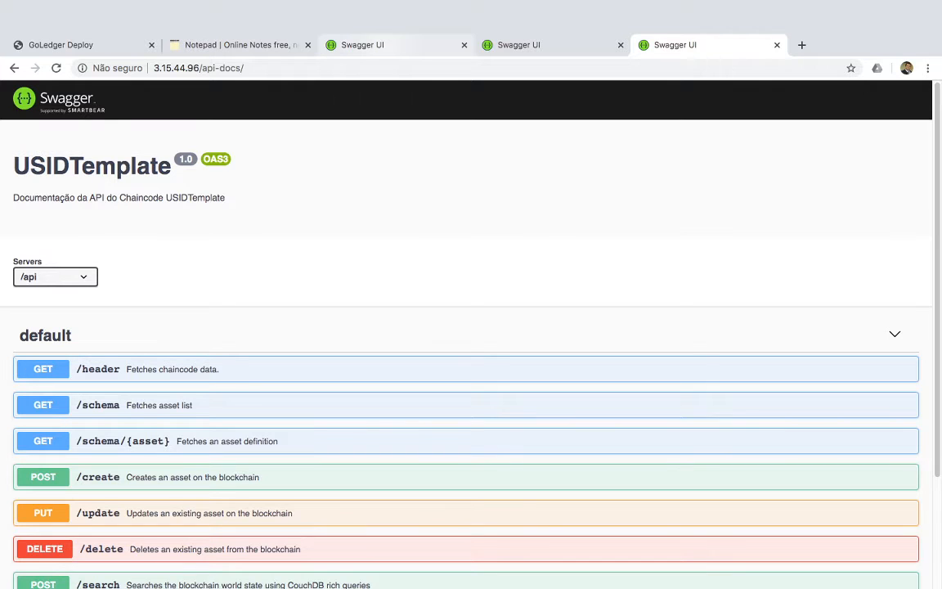
Replace the API documentation page of server 3.15.19.66 with its web application at 3.15.19.66:8080
click(381, 45)
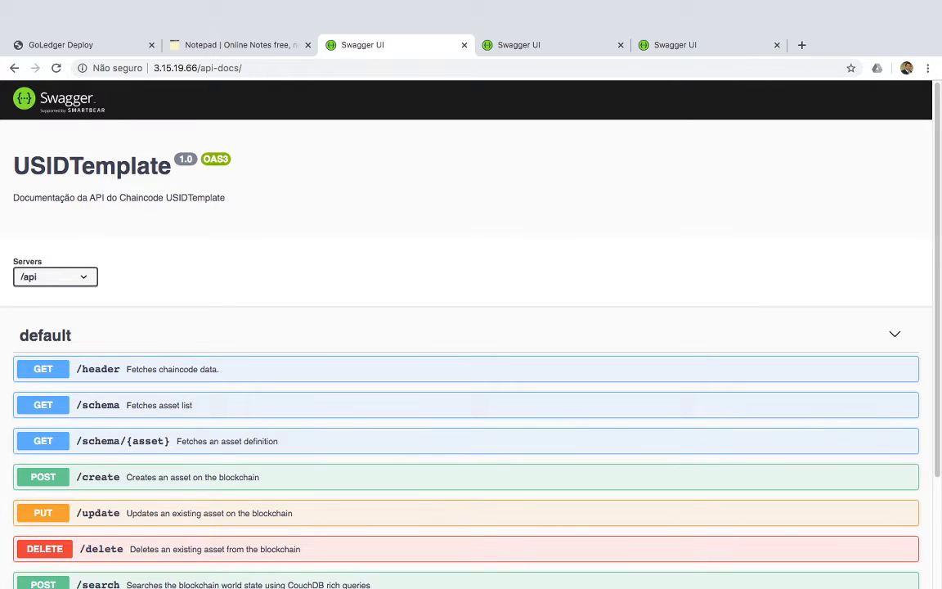
click(197, 68)
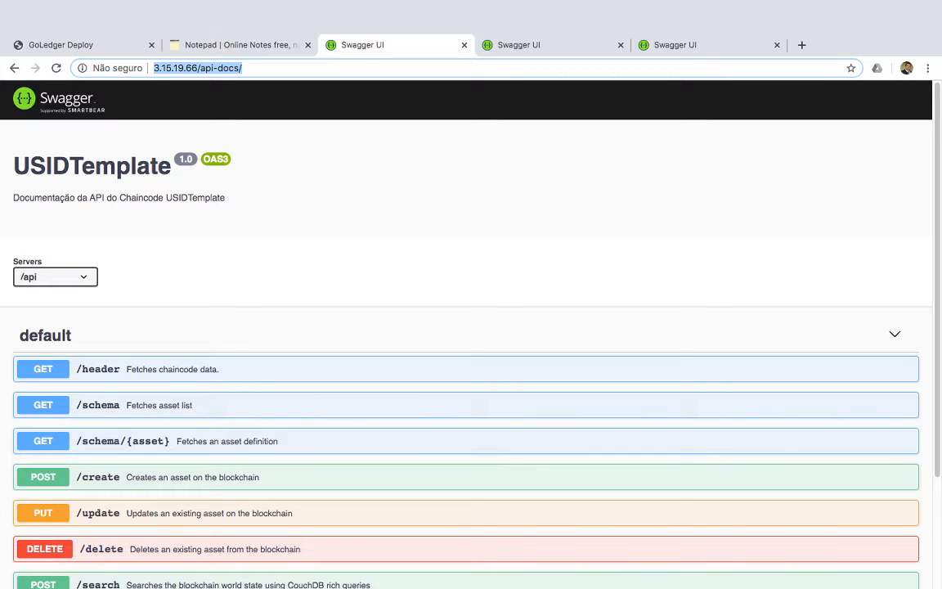
click(243, 67)
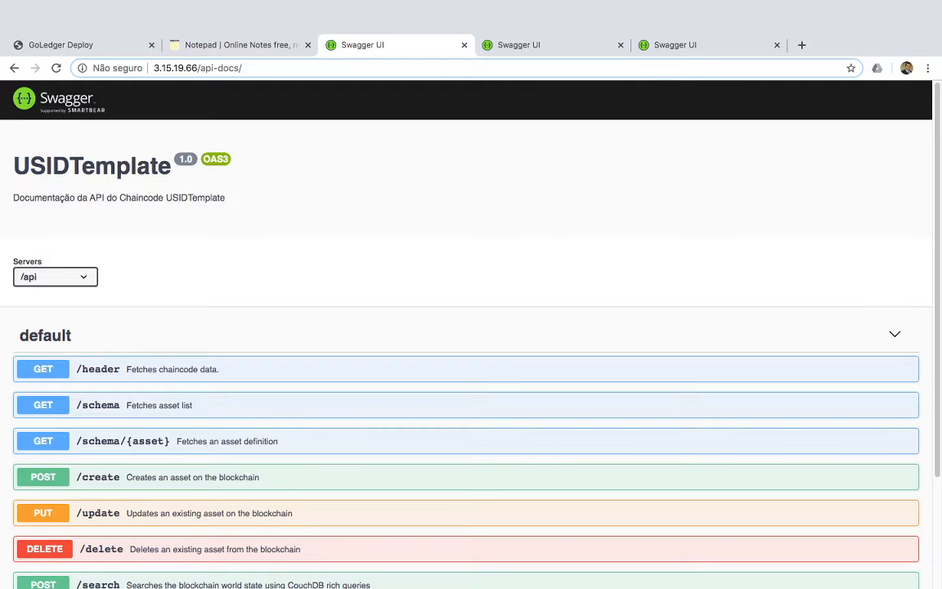
key(BackSpace)
key(BackSpace)
key(BackSpace)
key(BackSpace)
key(BackSpace)
key(BackSpace)
key(BackSpace)
key(BackSpace)
key(BackSpace)
key(BackSpace)
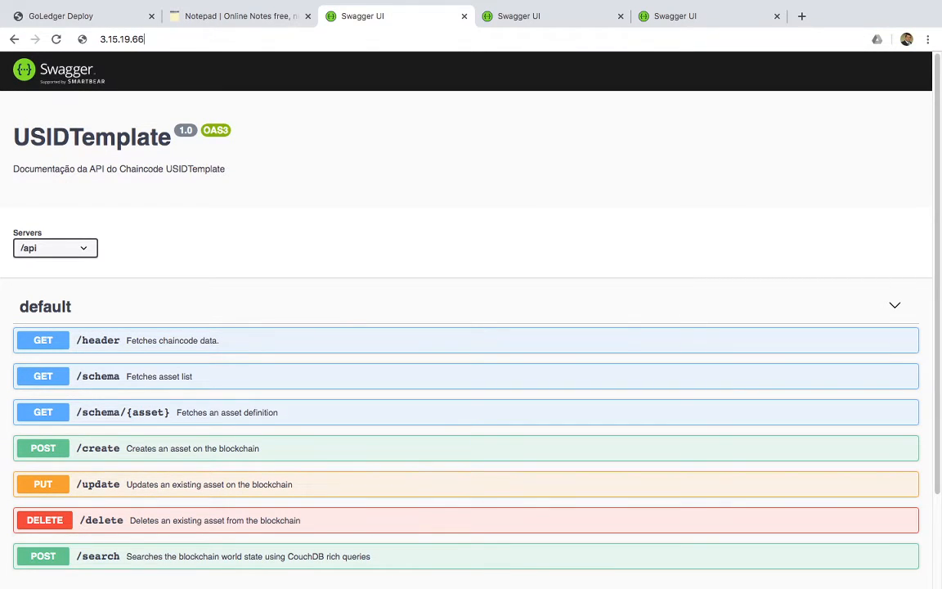
text(:8080)
key(Return)
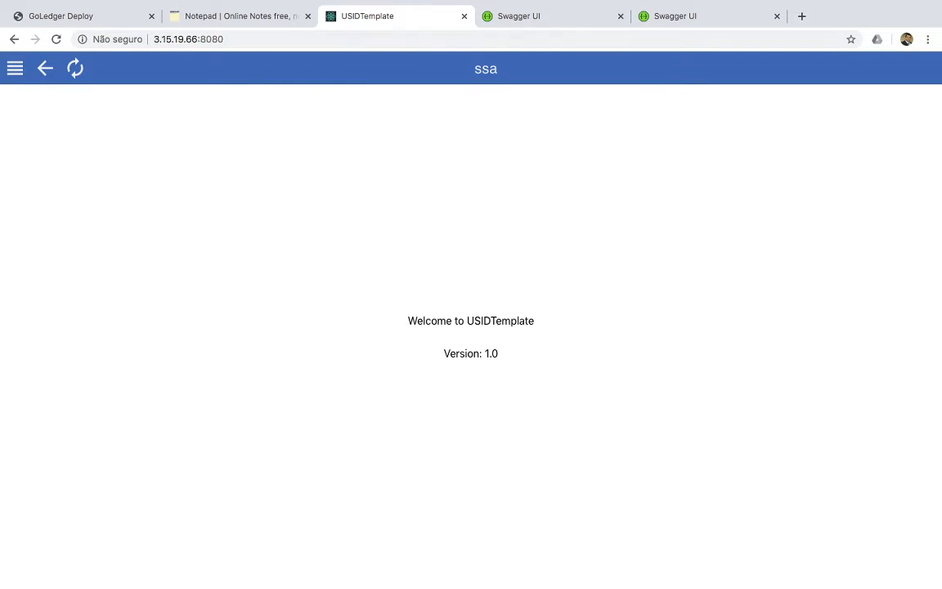
Replace the API documentation page of server 18.220.224.225 with its web application at 18.220.224.225:8080
click(520, 16)
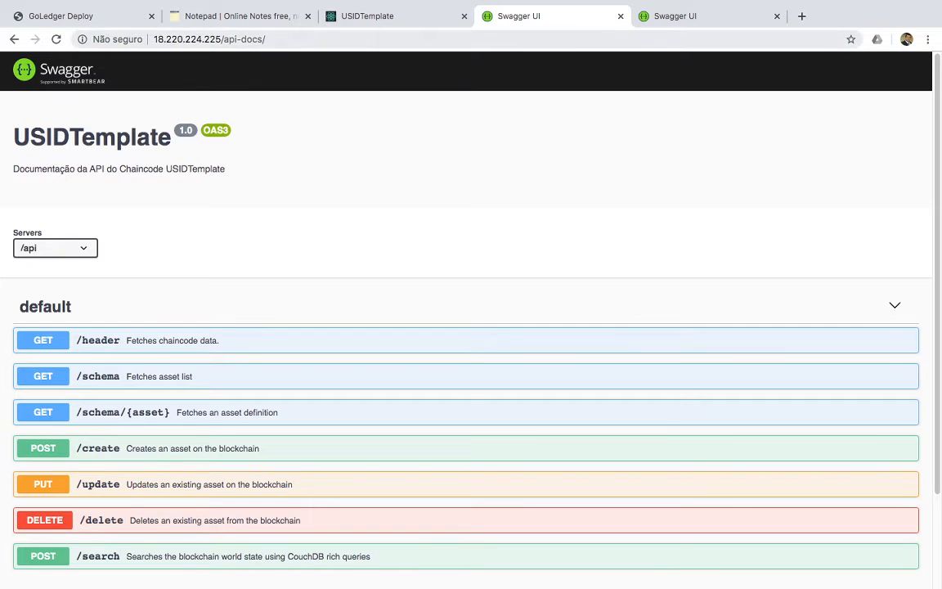
drag(221, 39, 267, 39)
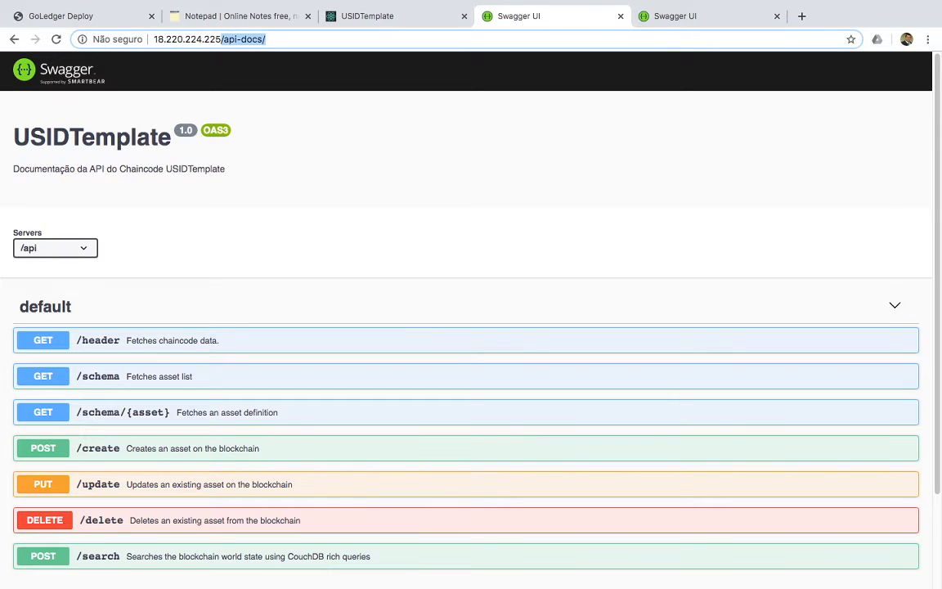
key(BackSpace)
text(:8080)
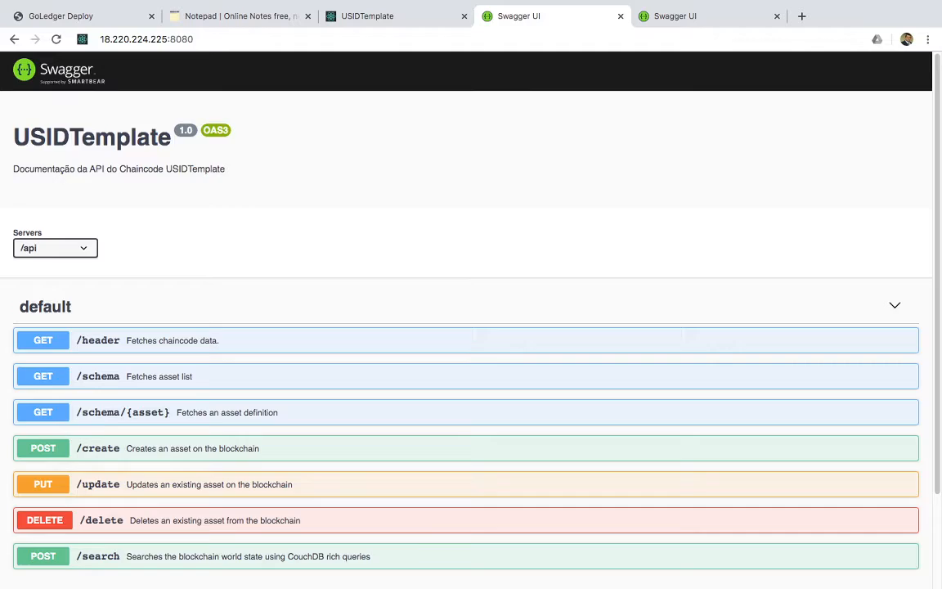
key(Return)
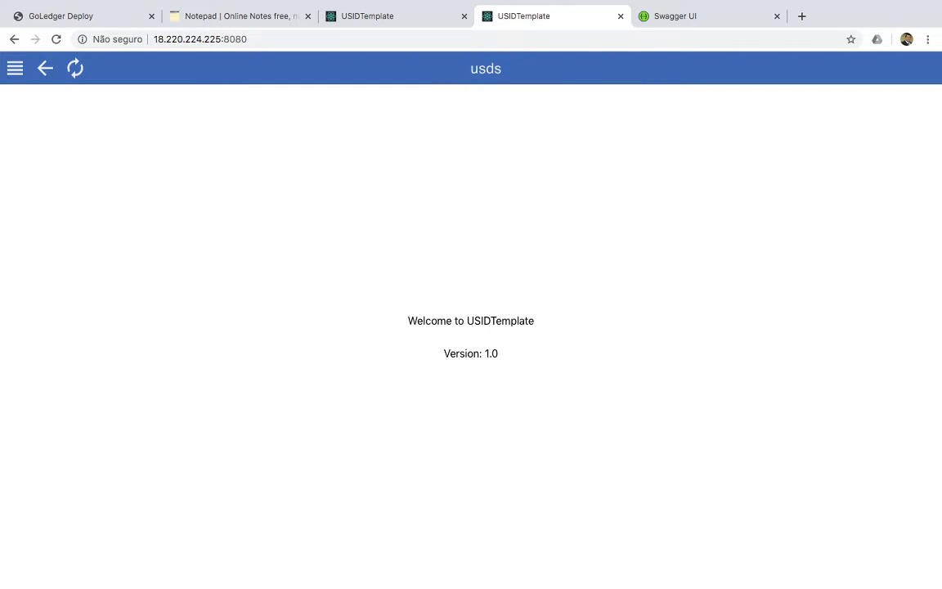
Replace the API documentation page of server 3.15.44.96 with its web application at 3.15.44.96:8080
click(674, 16)
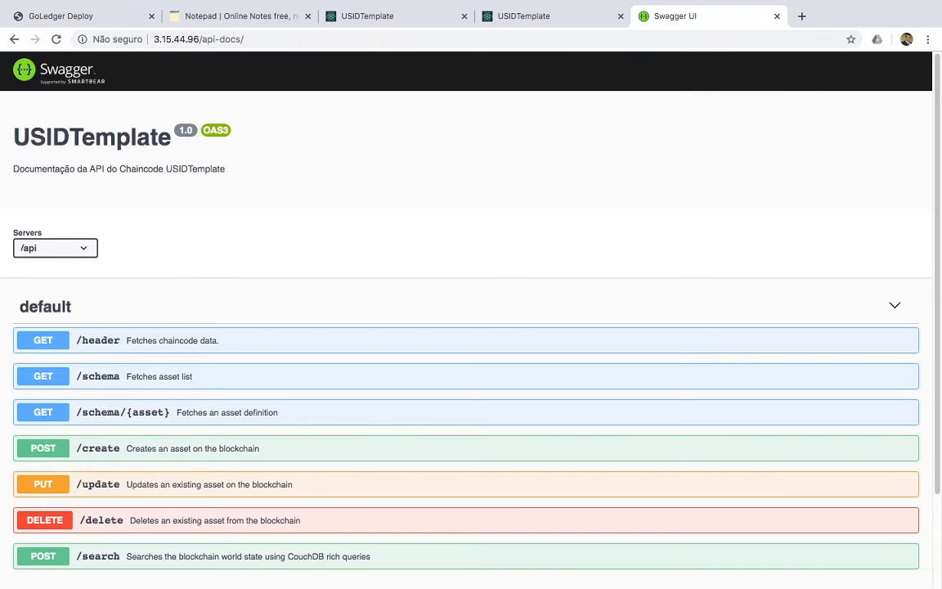
drag(245, 39, 202, 39)
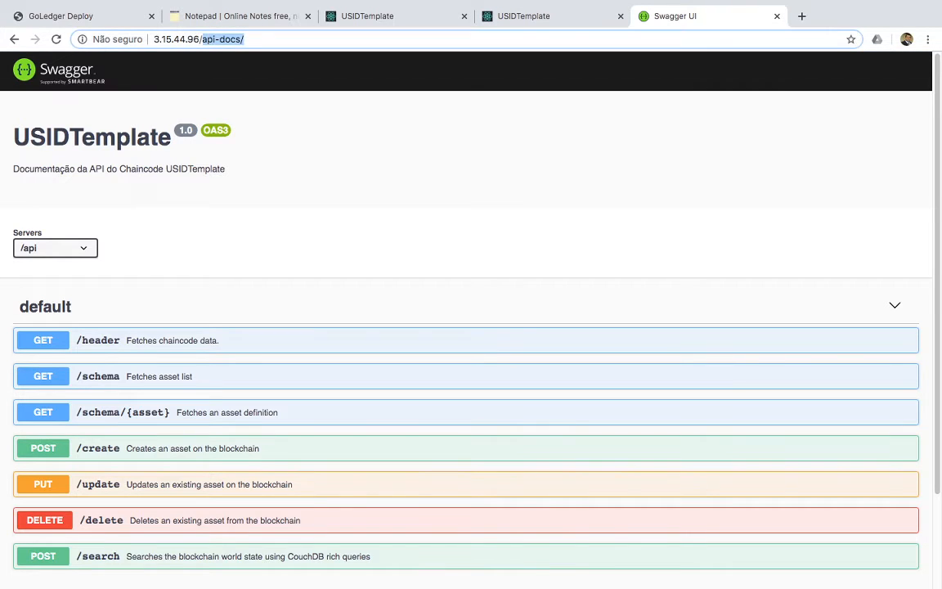
key(BackSpace)
key(BackSpace)
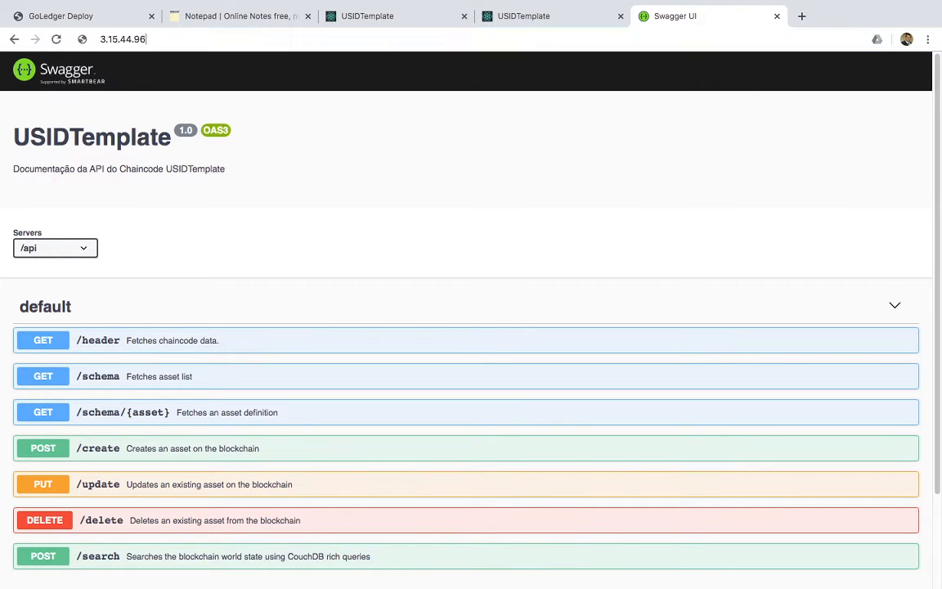
text(:8080)
key(Return)
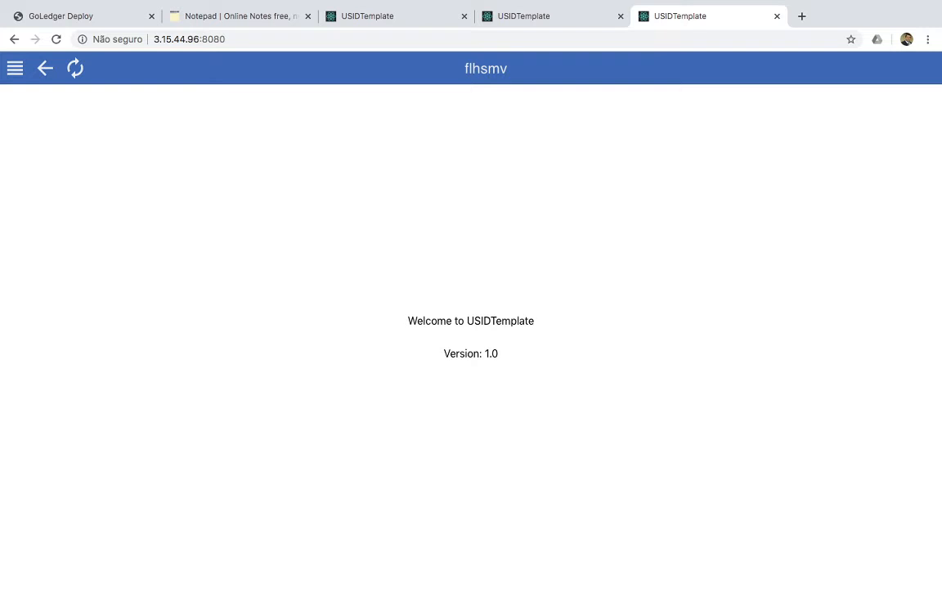
View the list of US ID Card records in the ssa web application
click(368, 17)
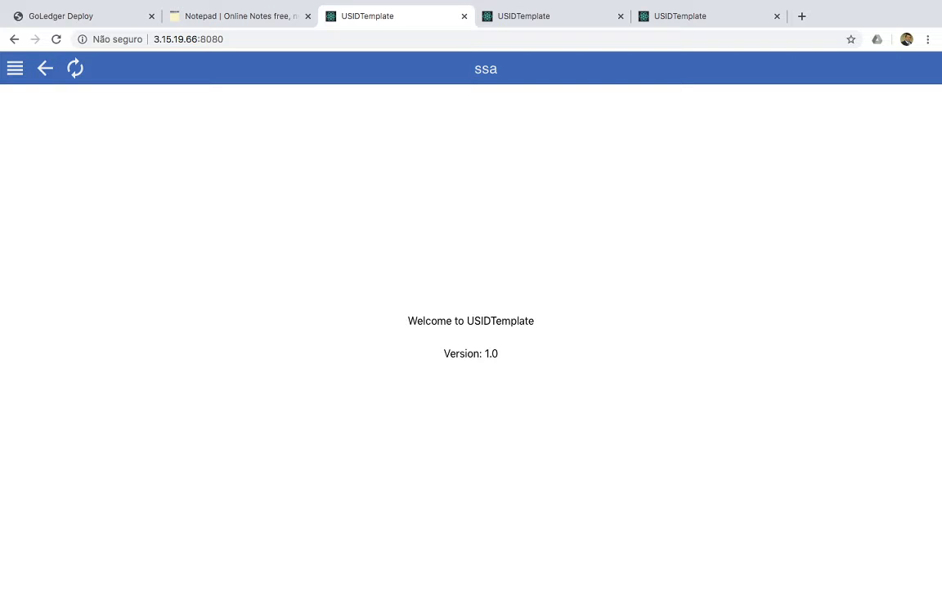
click(15, 68)
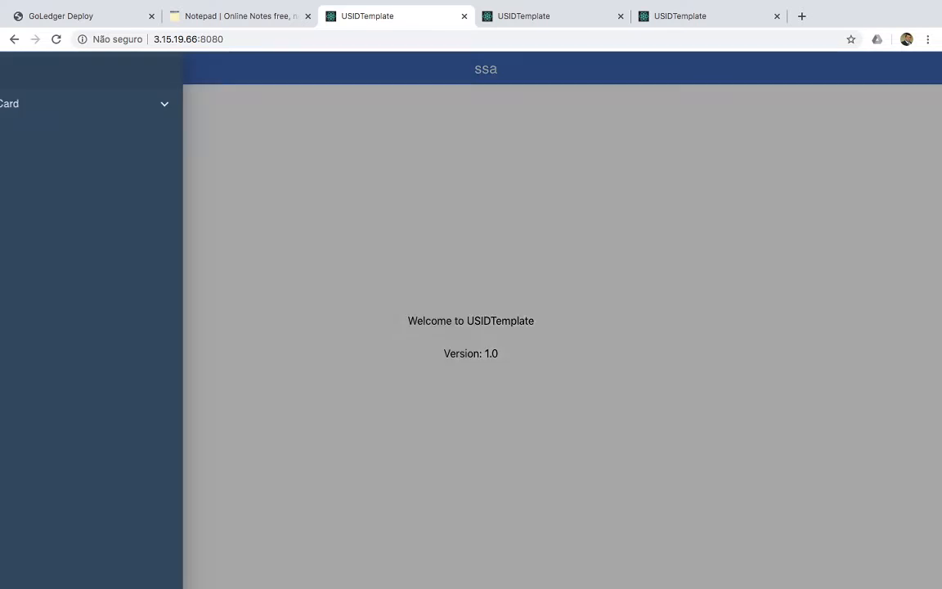
click(37, 103)
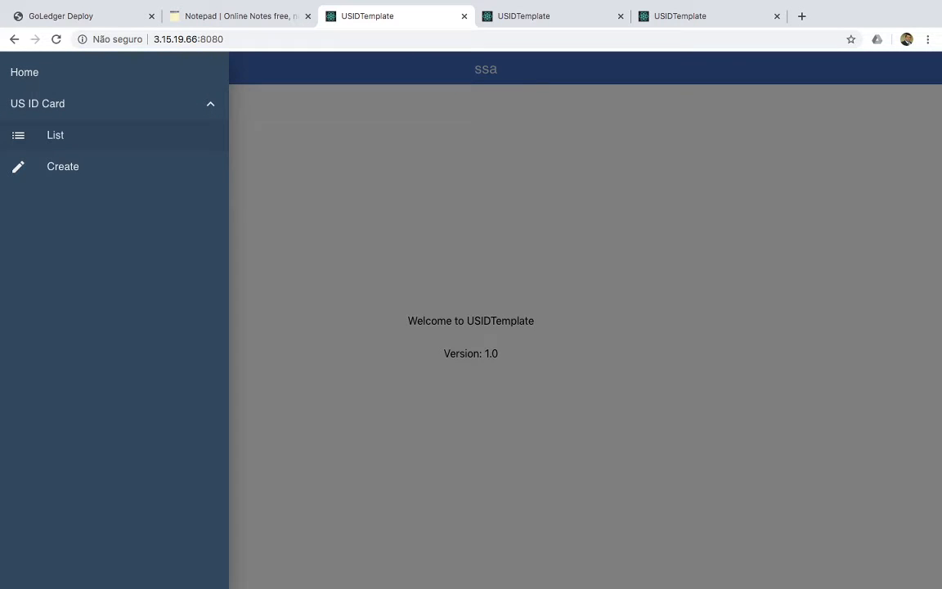
click(55, 135)
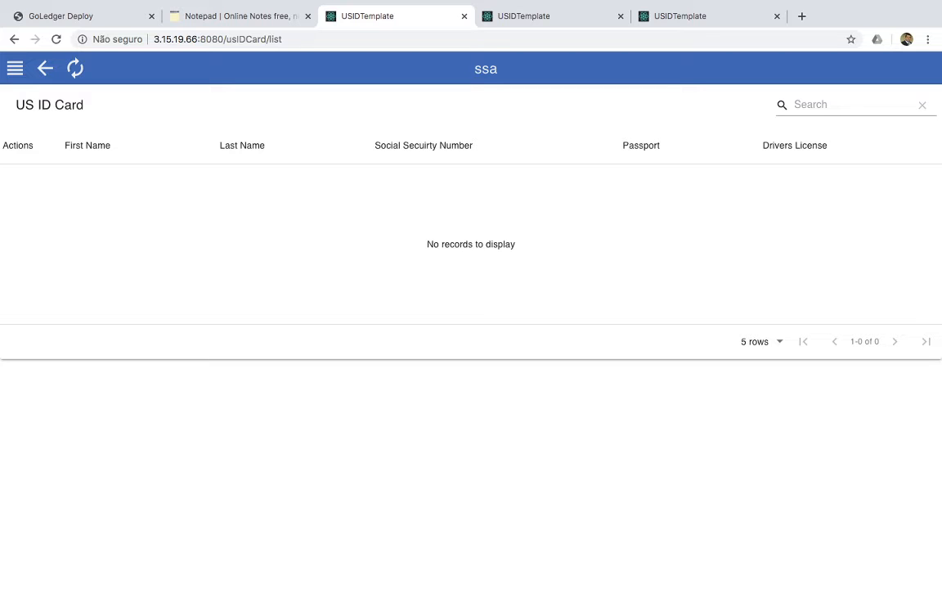
Create and submit a US ID Card record in the ssa application, filling in the first name, last name and Social Security Number
click(14, 68)
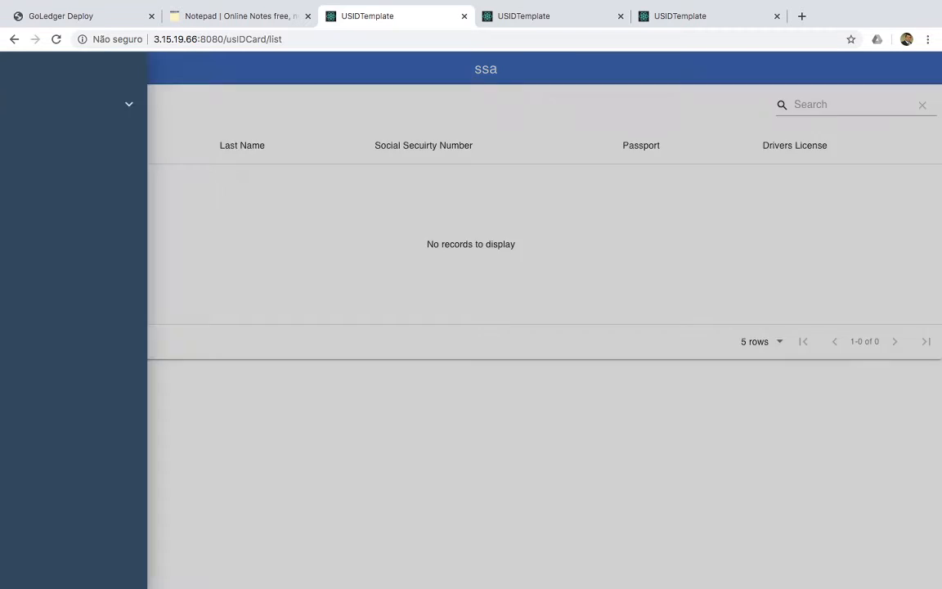
click(38, 103)
click(50, 154)
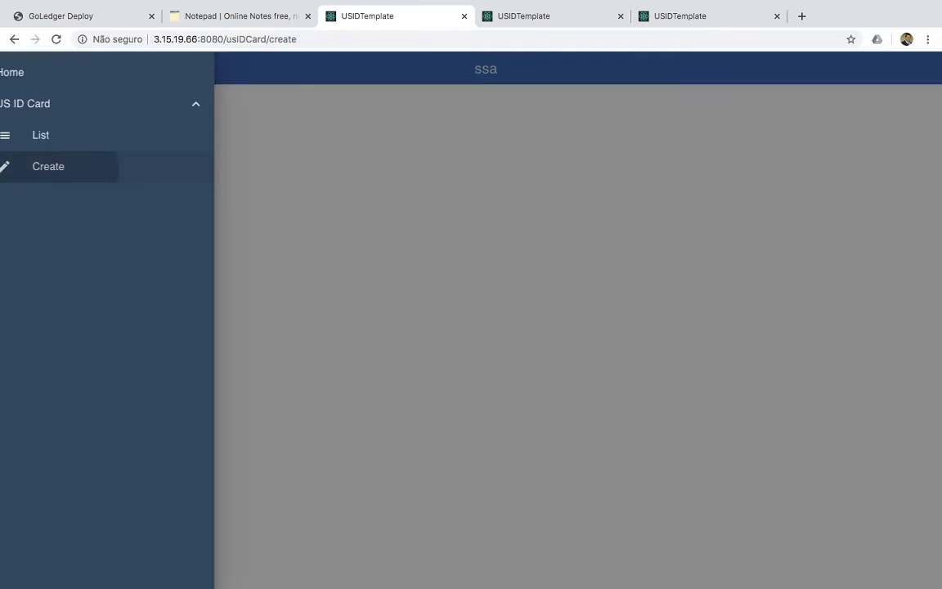
click(409, 247)
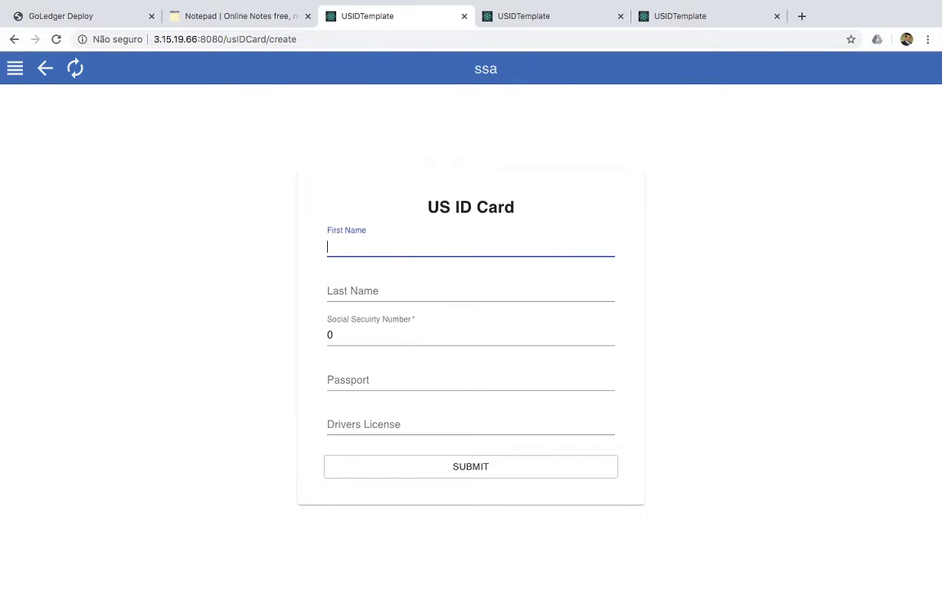
text(JOHN)
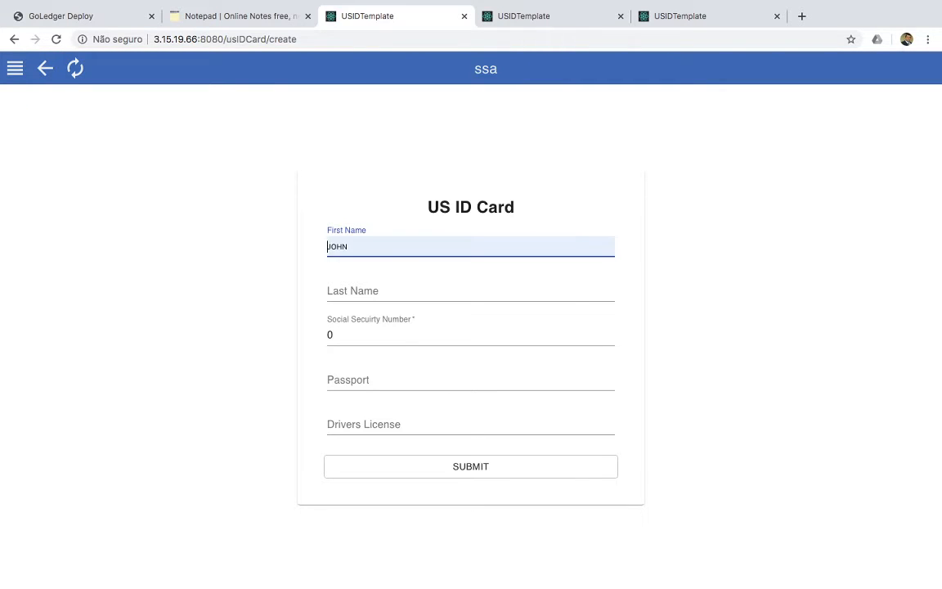
key(Tab)
text(SMITH)
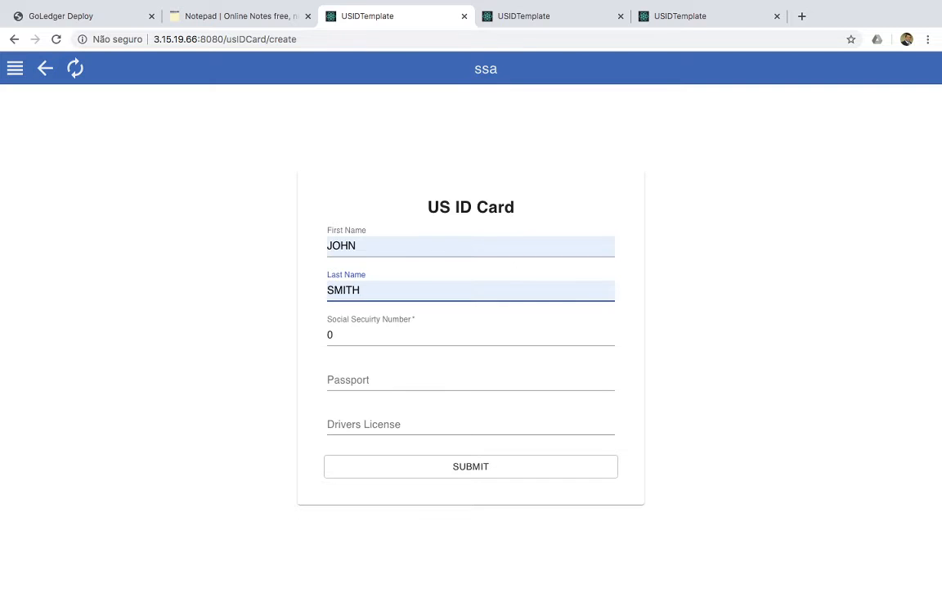
key(Tab)
text(1)
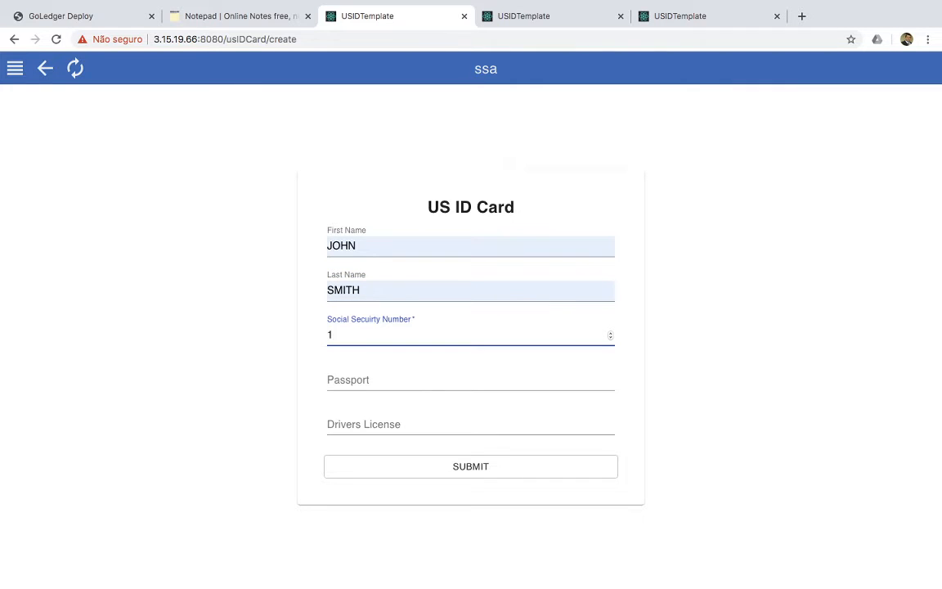
click(695, 319)
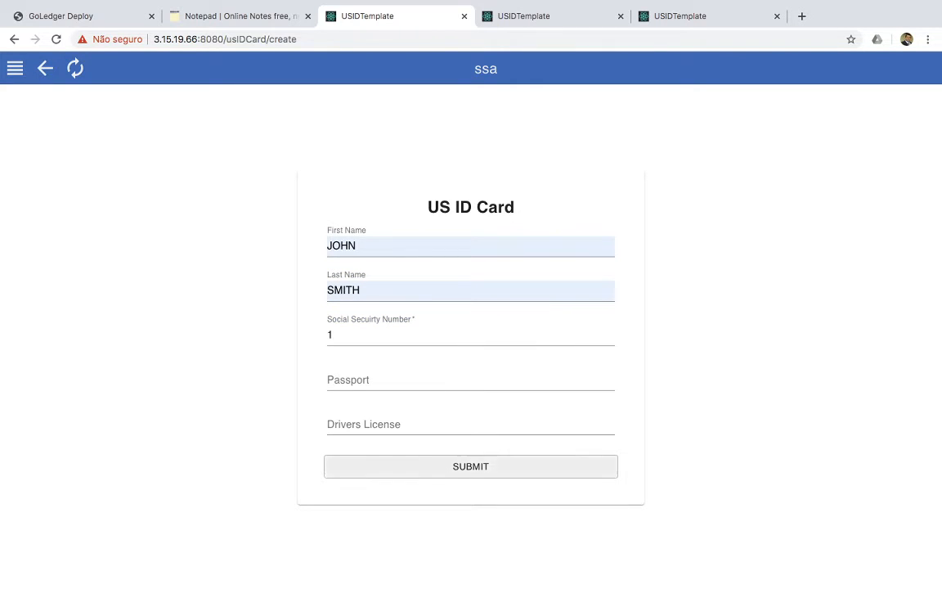
click(471, 466)
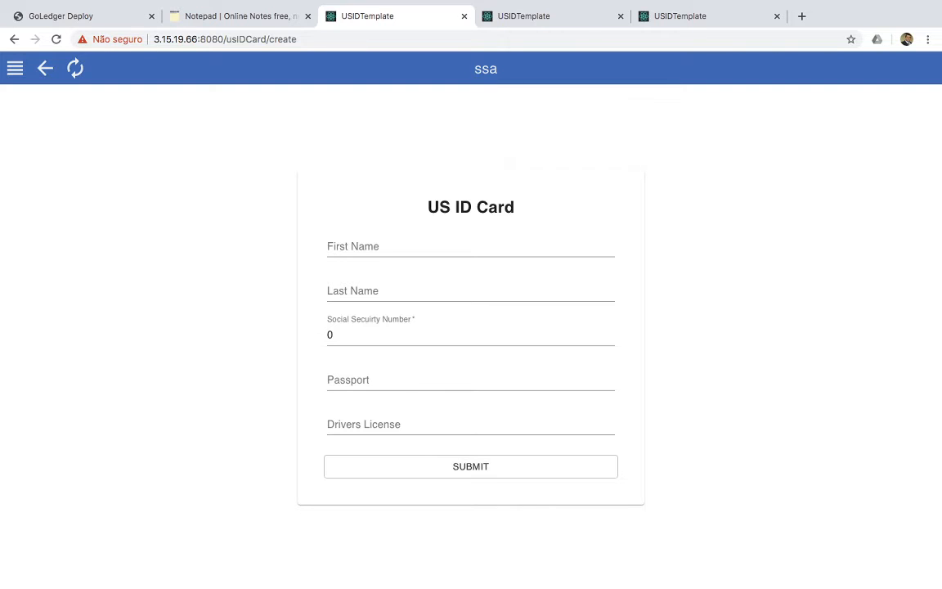
Check the list of US ID Card records in the usds web application
key(ctrl+Tab)
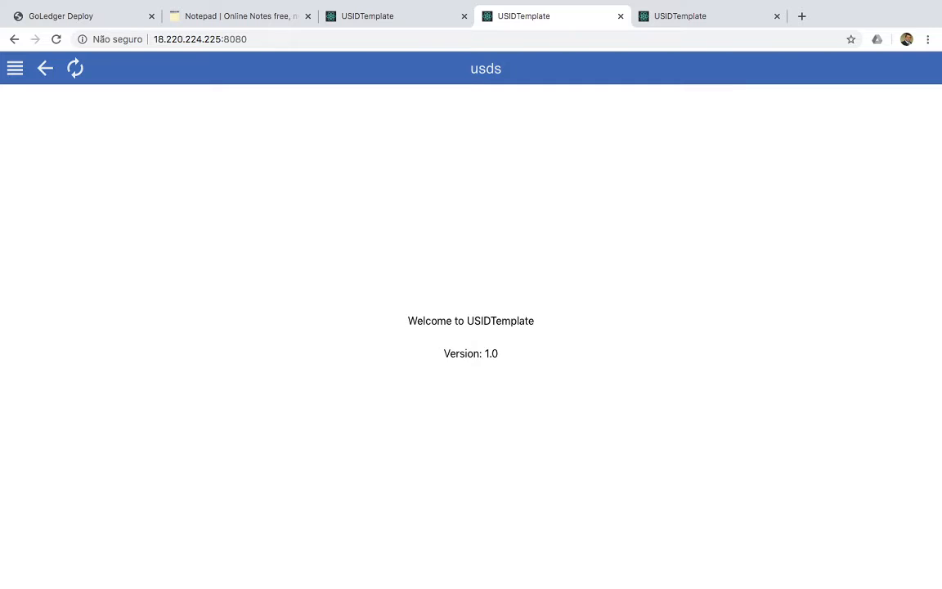
click(15, 68)
click(38, 103)
click(55, 135)
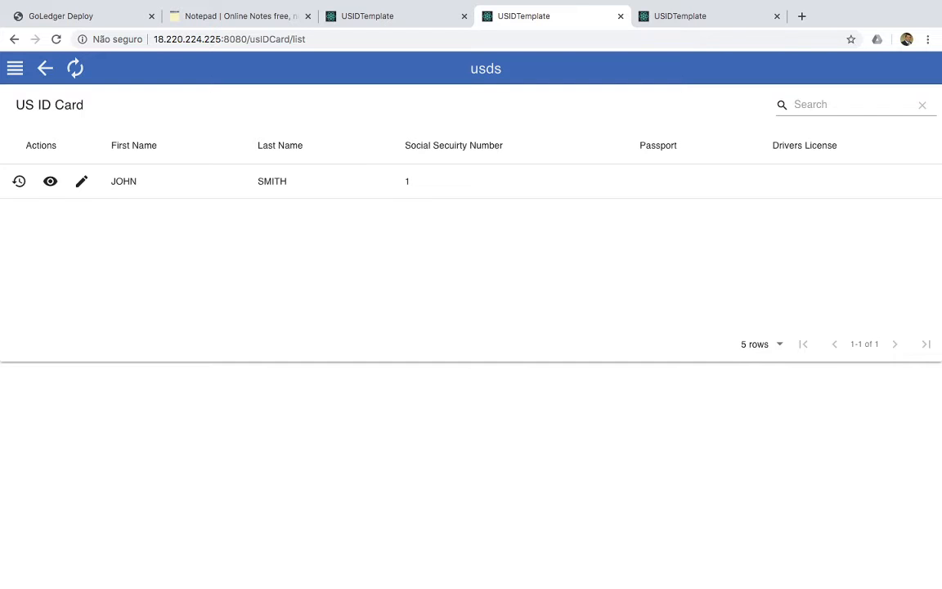
Check the list of US ID Card records in the flhsmv web application
key(ctrl+Tab)
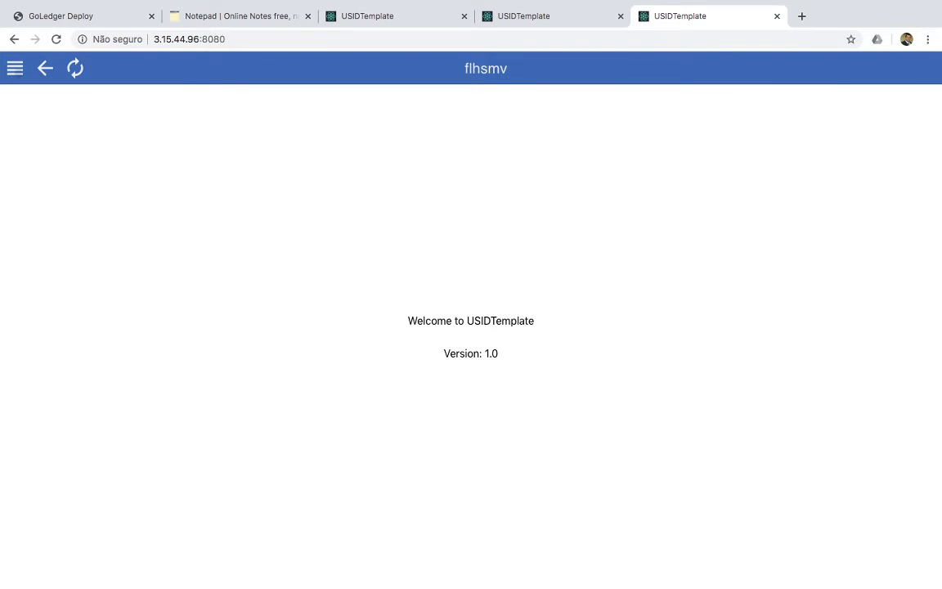
click(15, 68)
click(37, 104)
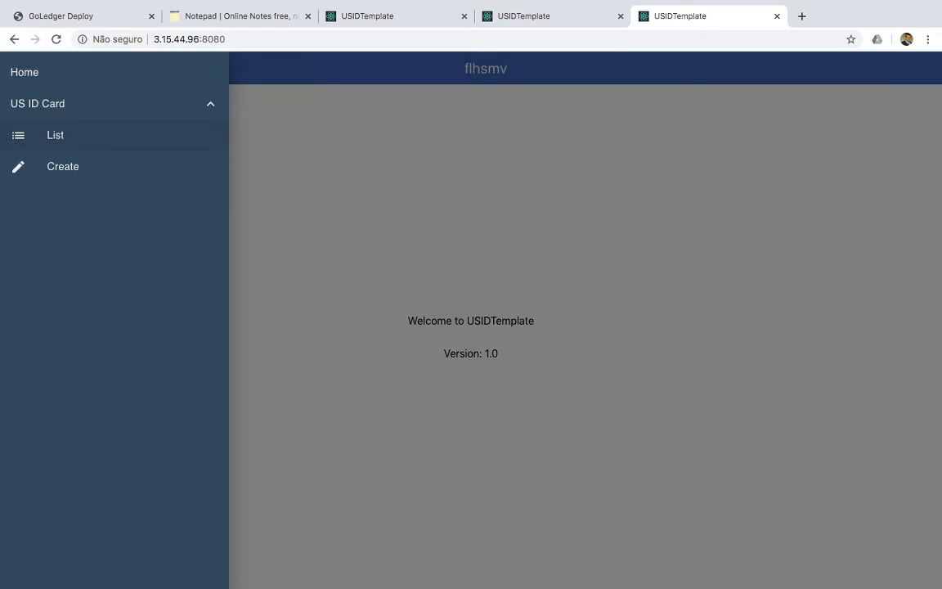
click(55, 135)
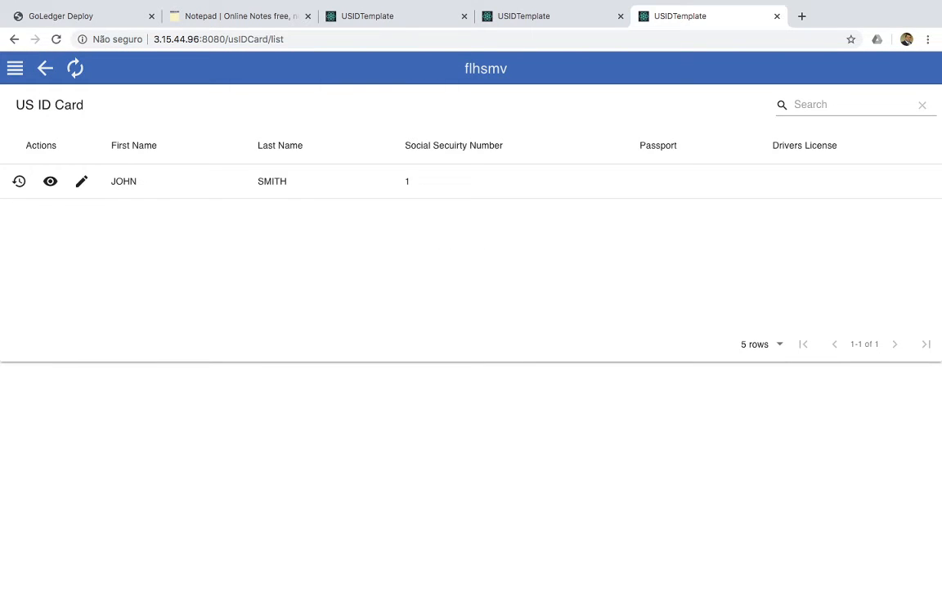
Edit the US ID Card record in the usds application, entering the passport number, and submit the change
click(366, 16)
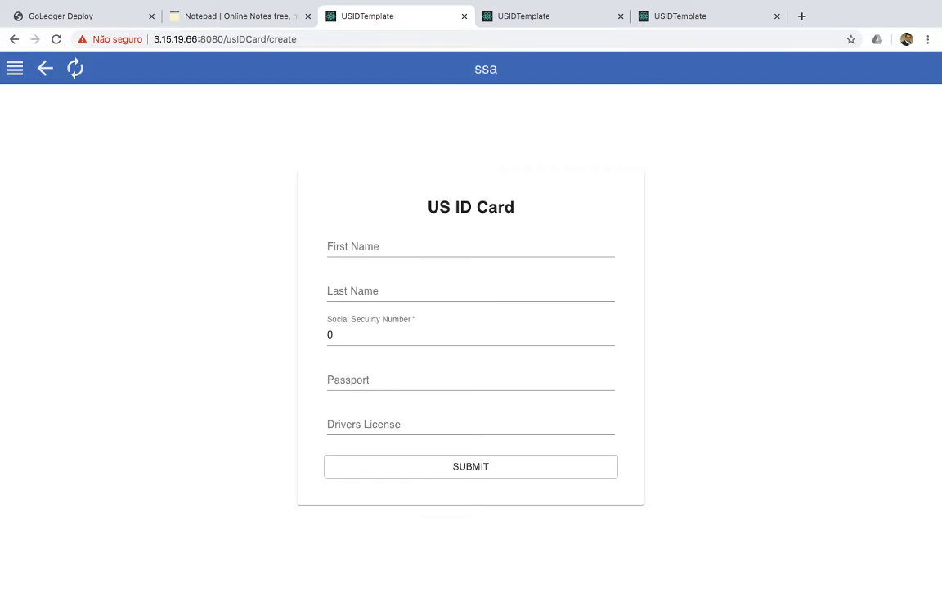
click(515, 16)
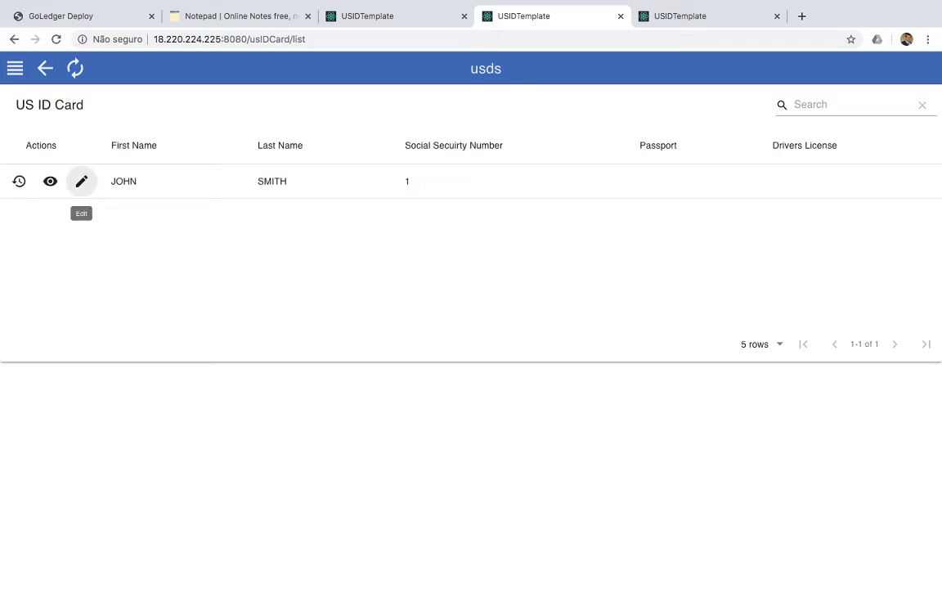
click(81, 181)
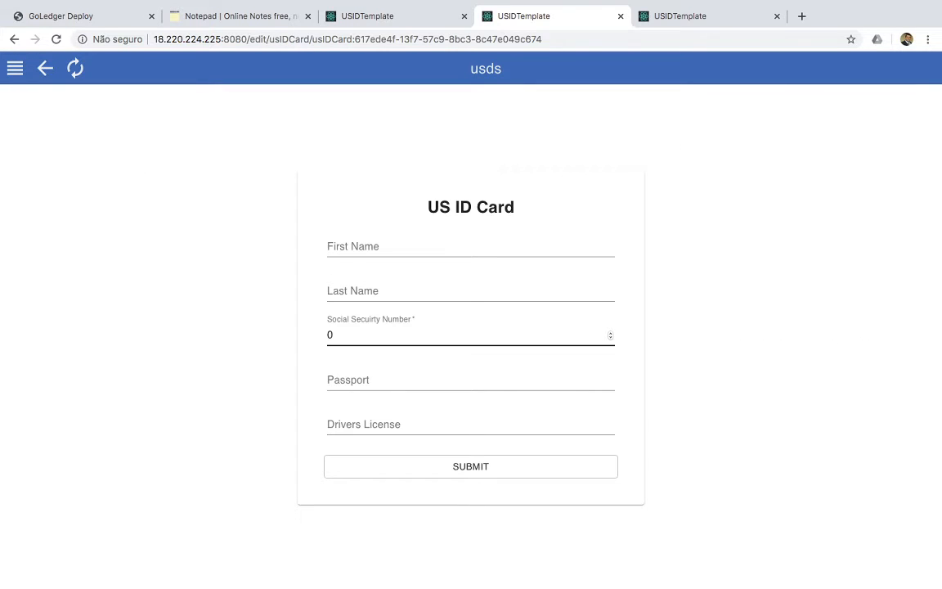
click(457, 380)
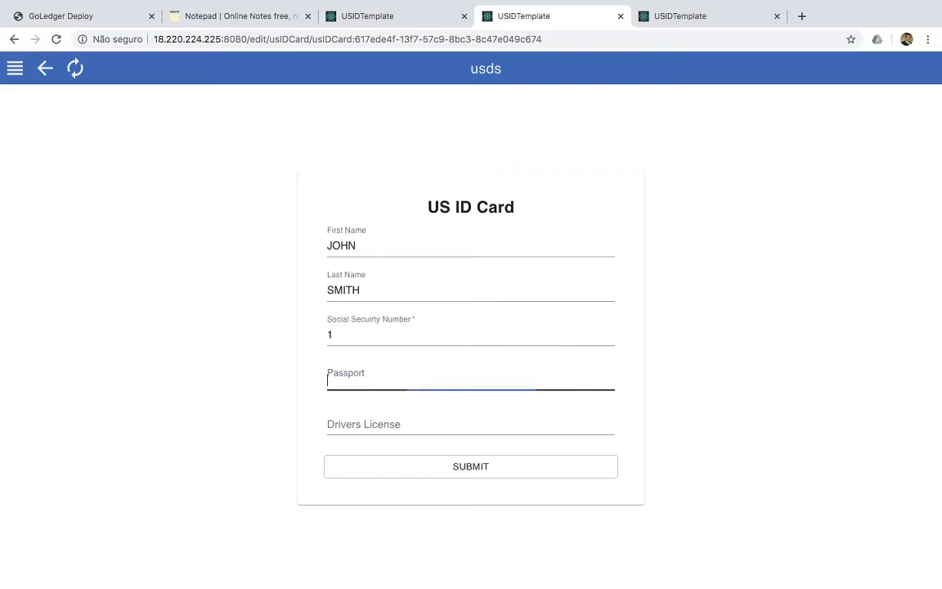
text(A)
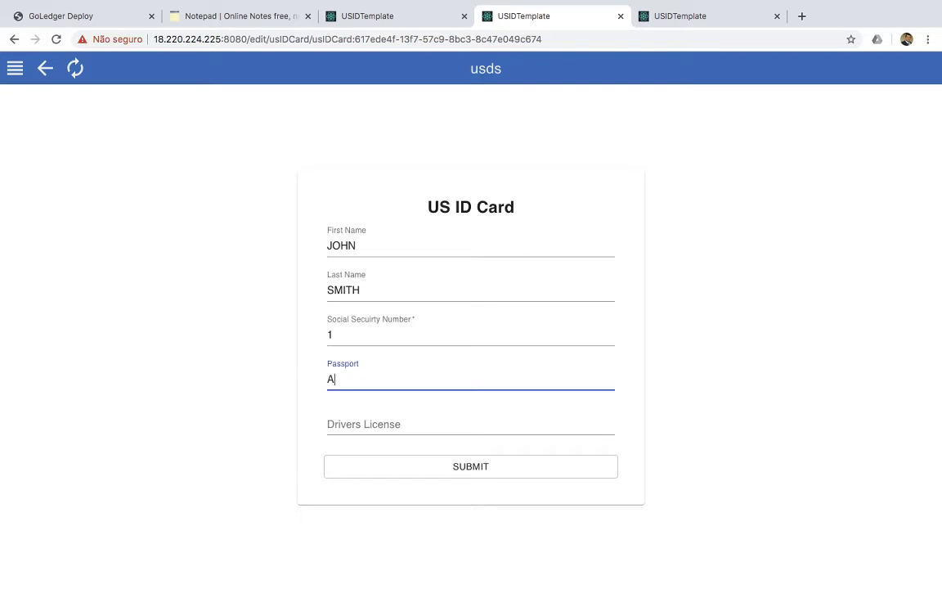
text(1)
click(703, 401)
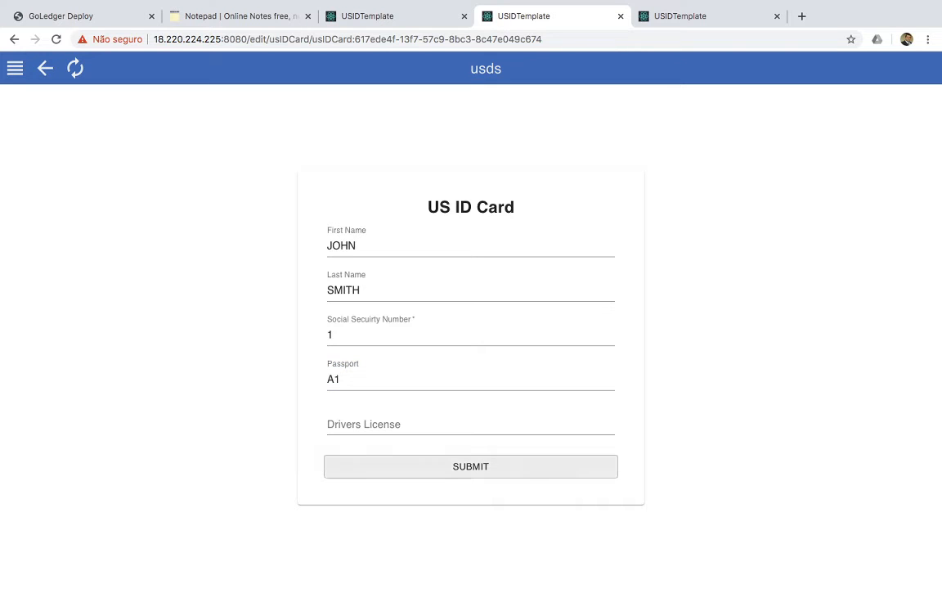
click(470, 466)
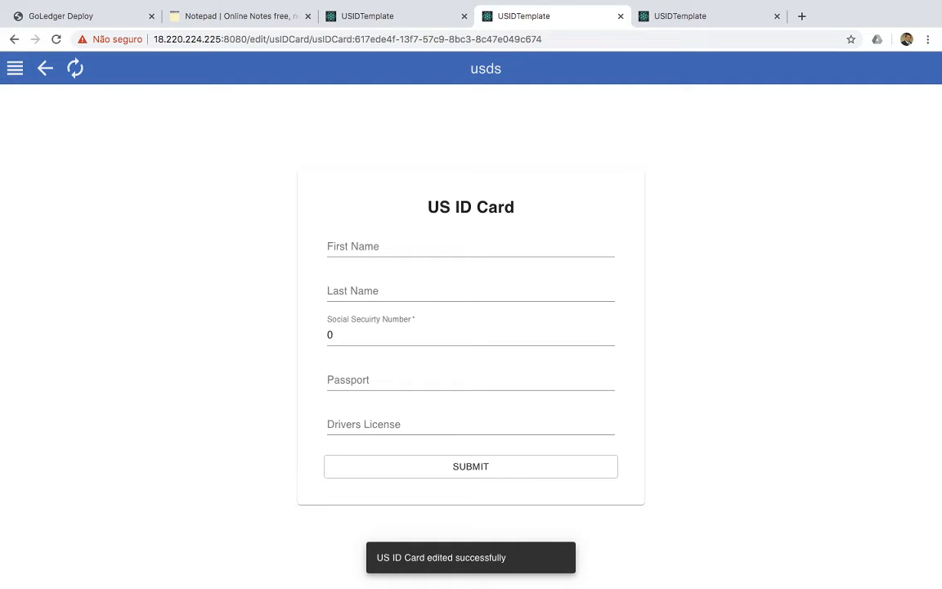
Open the US ID Card list in the ssa application and check the record's Passport value
key(ctrl+shift+Tab)
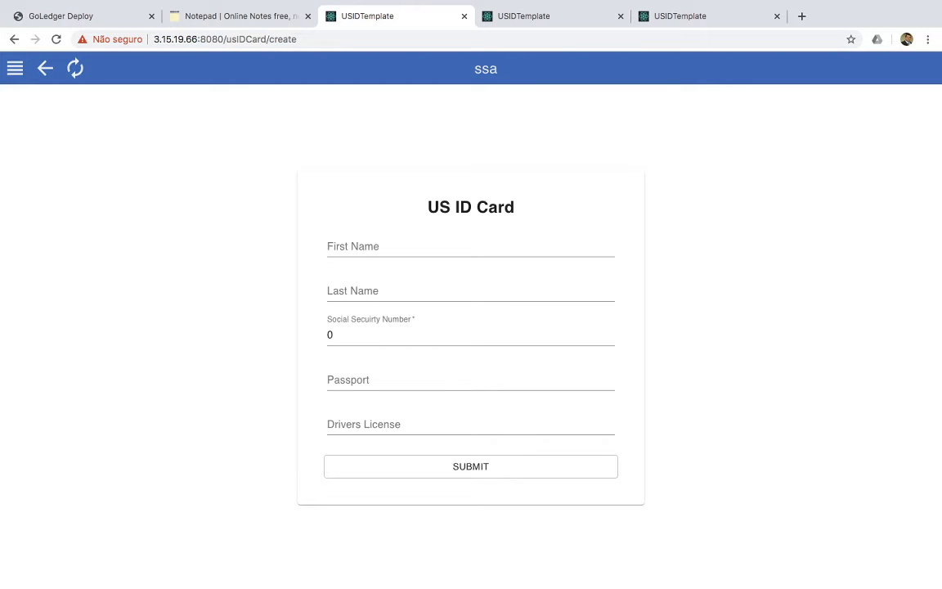
click(14, 68)
click(38, 104)
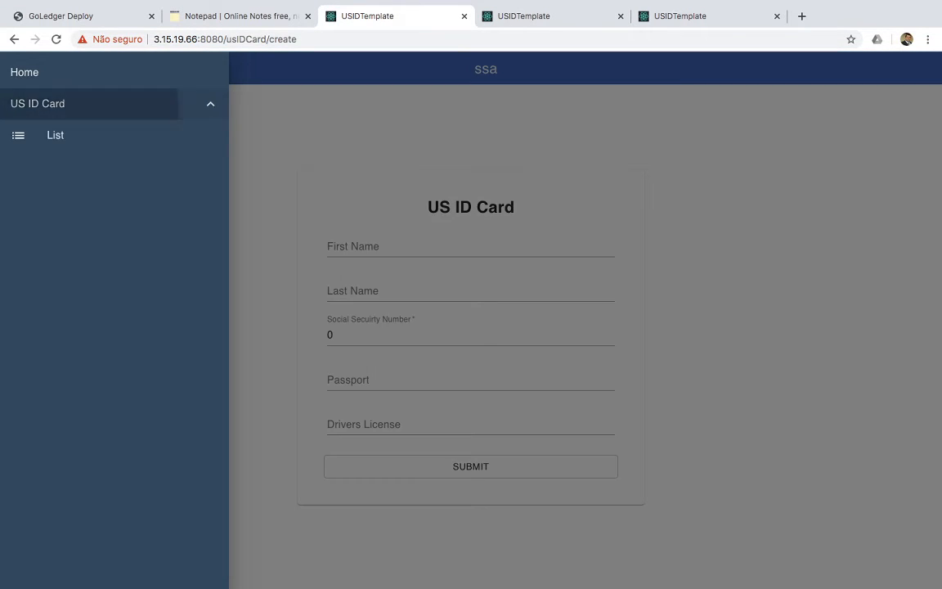
click(54, 135)
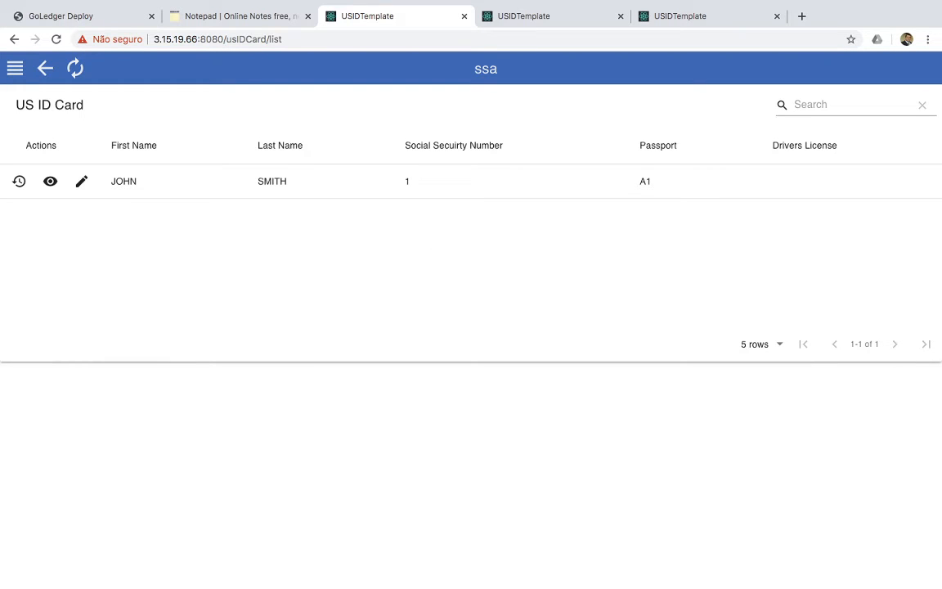
drag(640, 181, 651, 181)
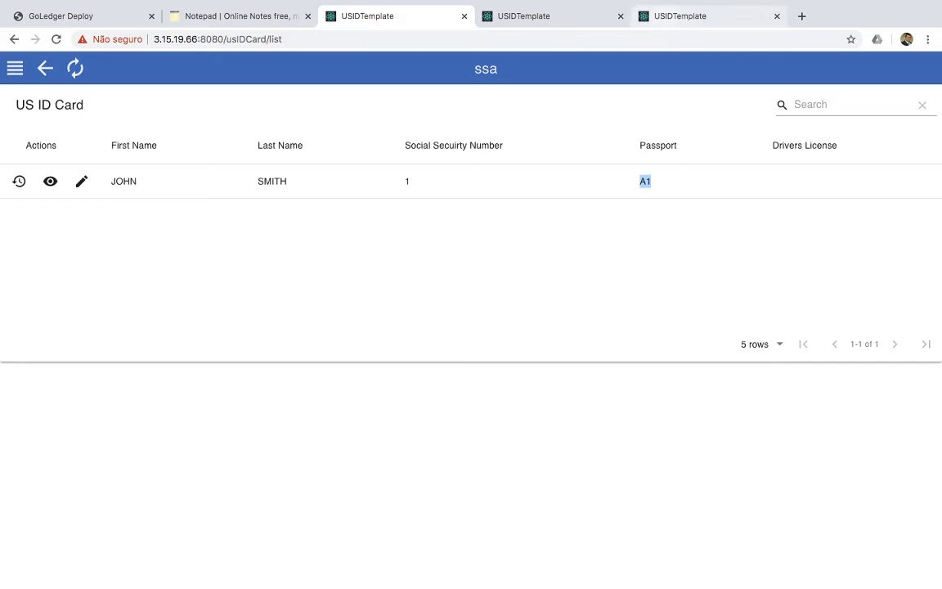
Refresh the US ID Card list in the flhsmv application and check the record's Passport value
click(680, 17)
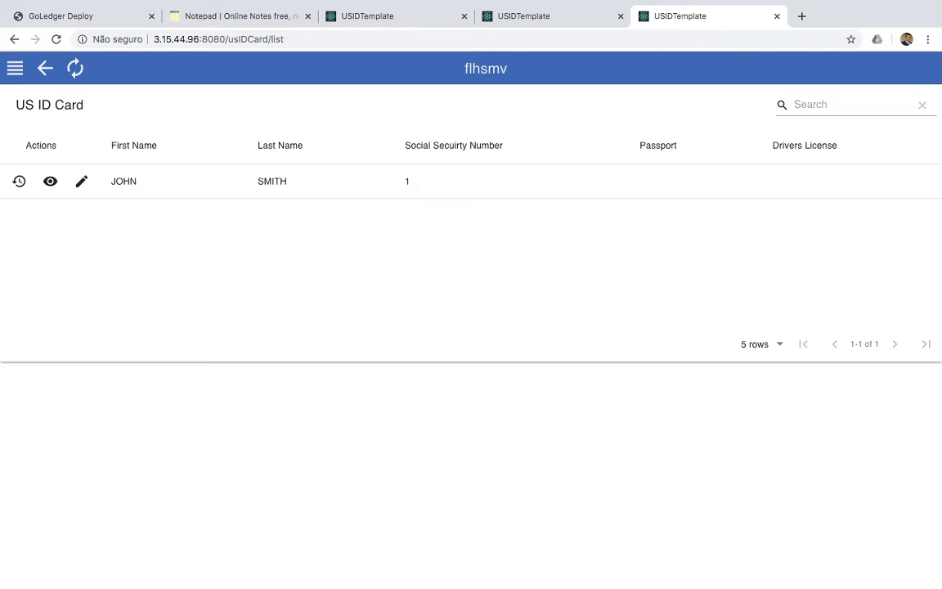
click(15, 68)
key(Escape)
click(76, 69)
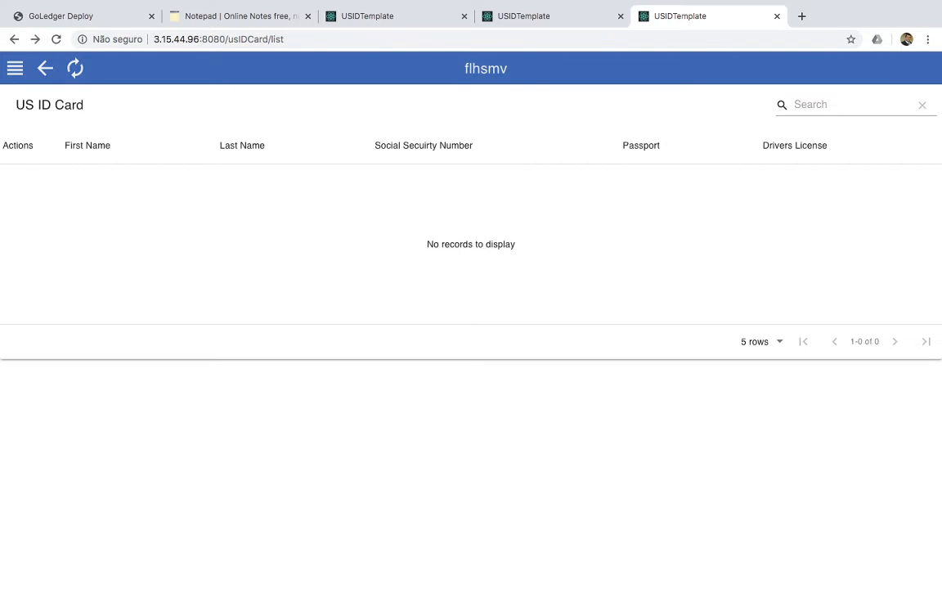
double_click(645, 181)
click(645, 182)
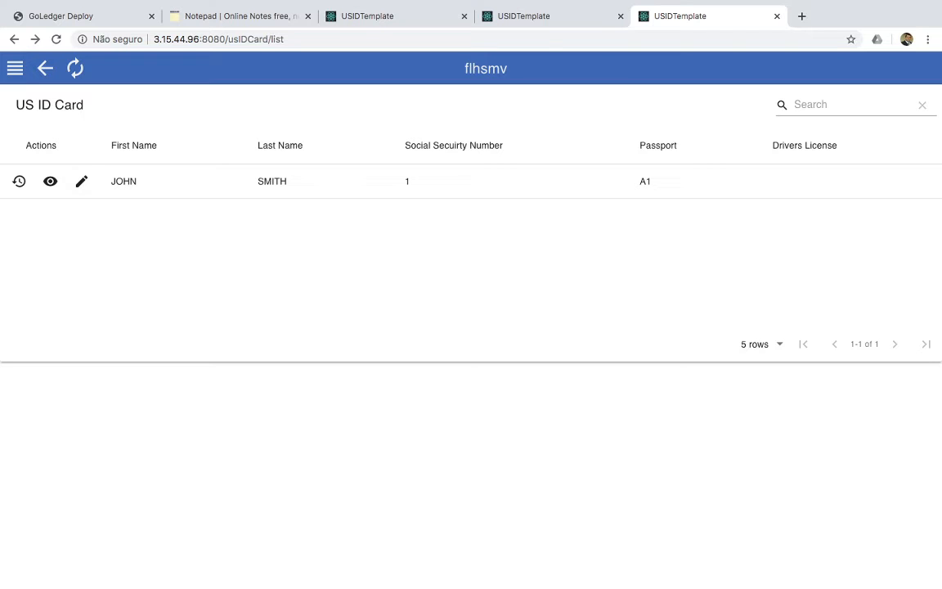
Edit the US ID Card record in the flhsmv application, entering the driver's license number, and submit the change
click(81, 181)
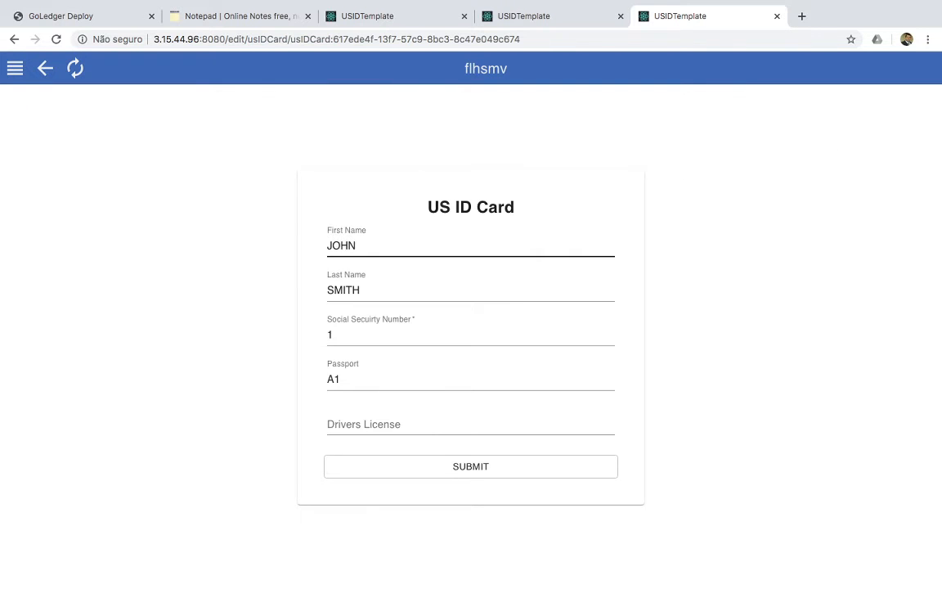
click(425, 425)
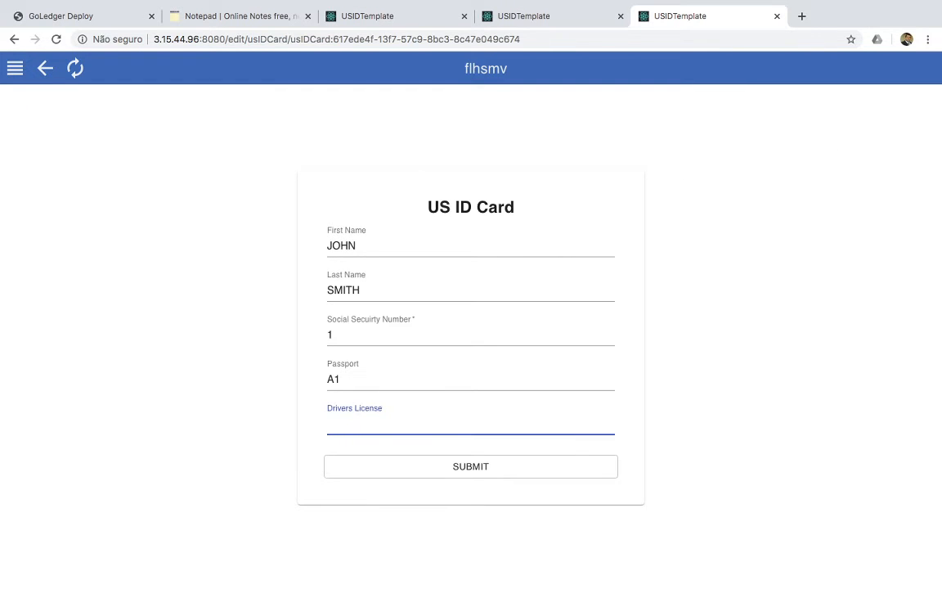
text(D1)
key(Tab)
key(Return)
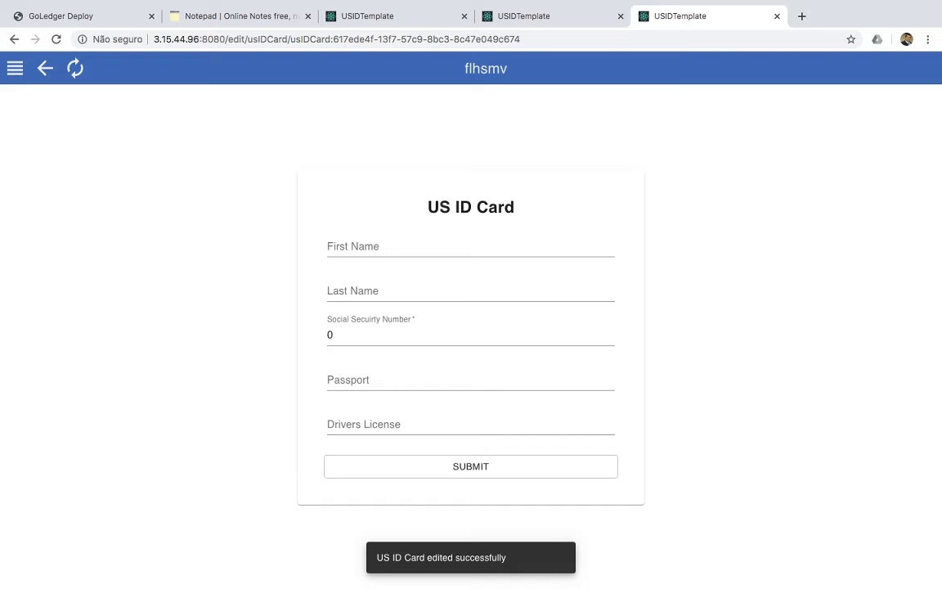
Open the US ID Card list in the usds application to check the record's Drivers License value
click(523, 16)
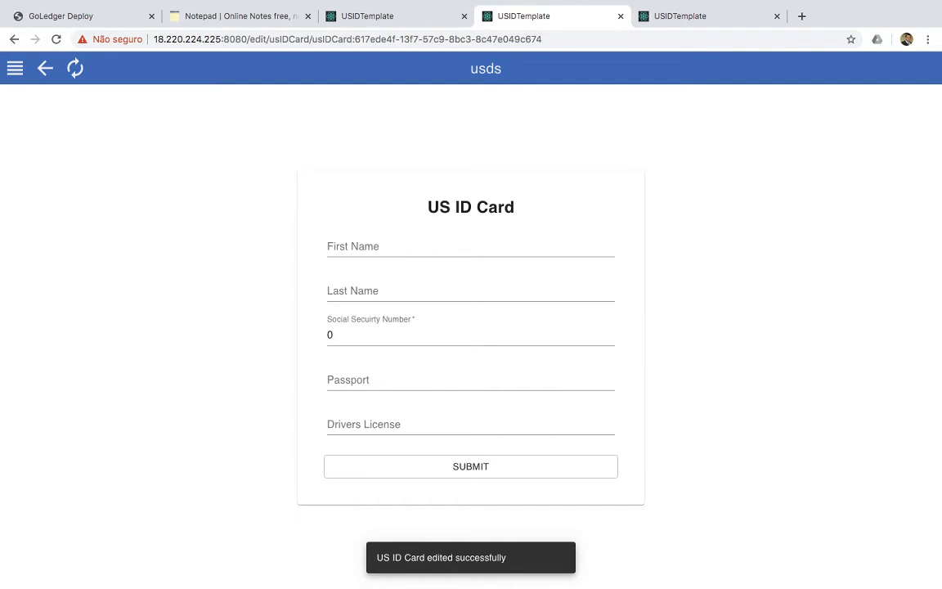
click(15, 68)
click(37, 103)
click(55, 135)
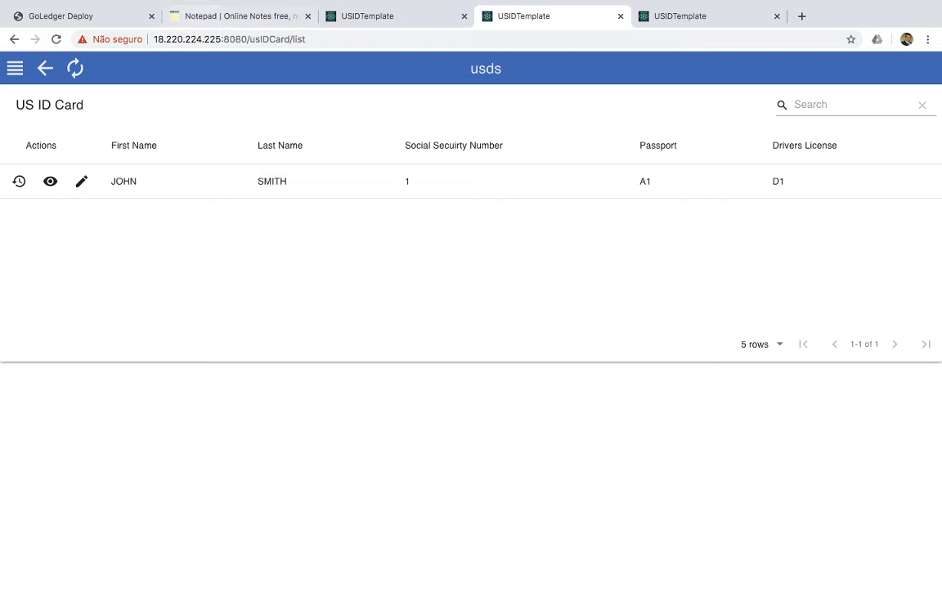
Refresh the US ID Card list in the ssa application and view the record's change history
key(ctrl+shift+Tab)
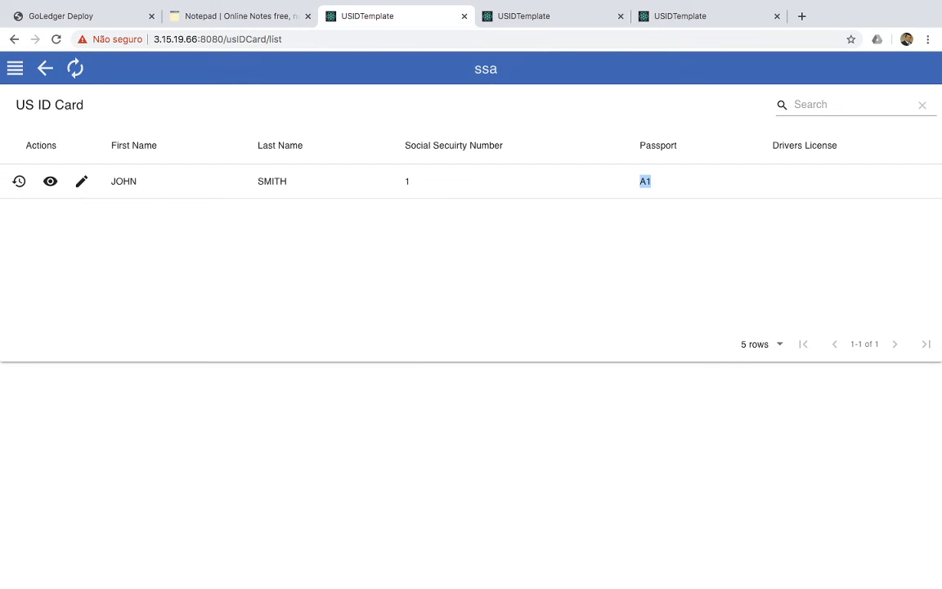
click(14, 67)
click(37, 103)
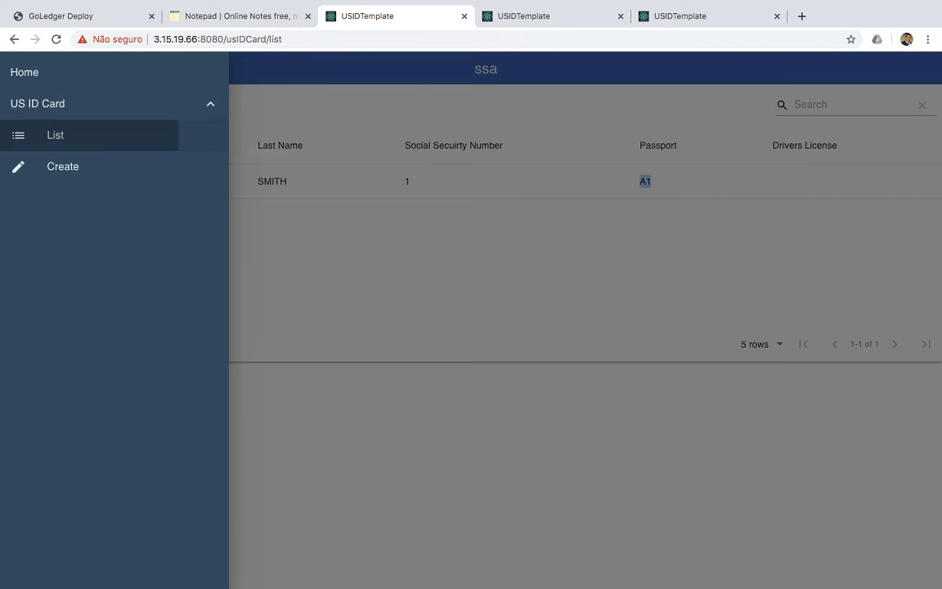
key(Escape)
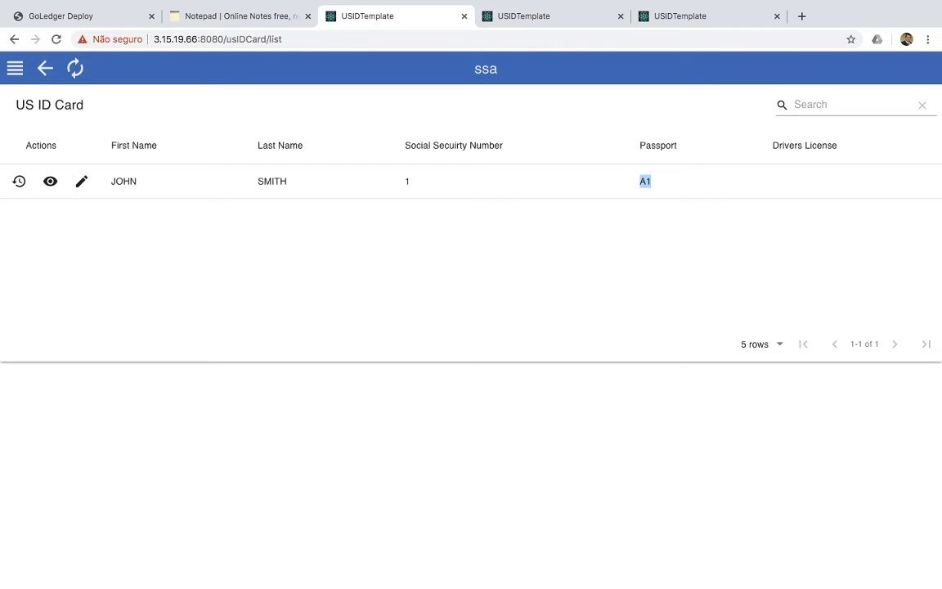
click(75, 67)
click(19, 181)
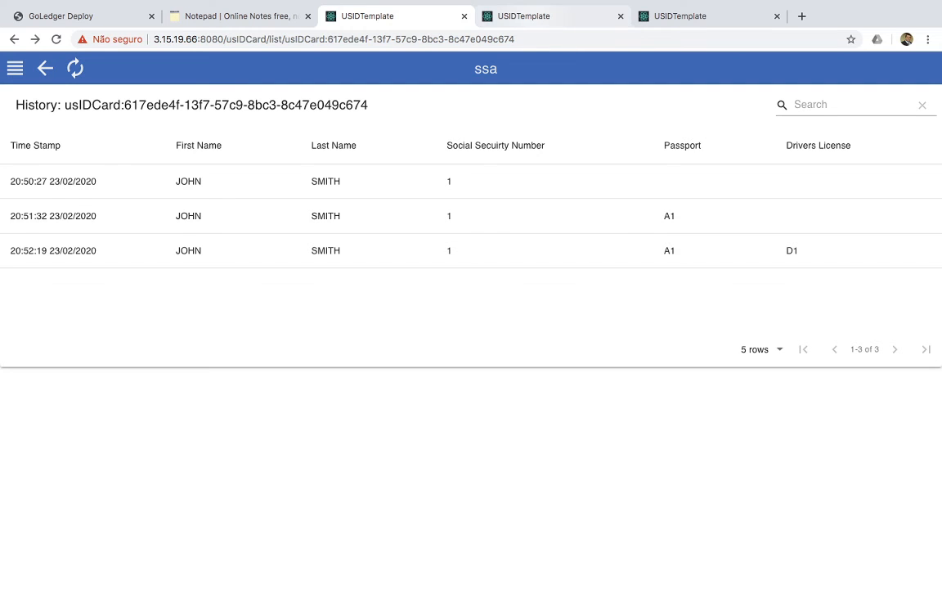
Open the US ID Card record for editing in the usds application and replace the last digit of its passport number
key(ctrl+Tab)
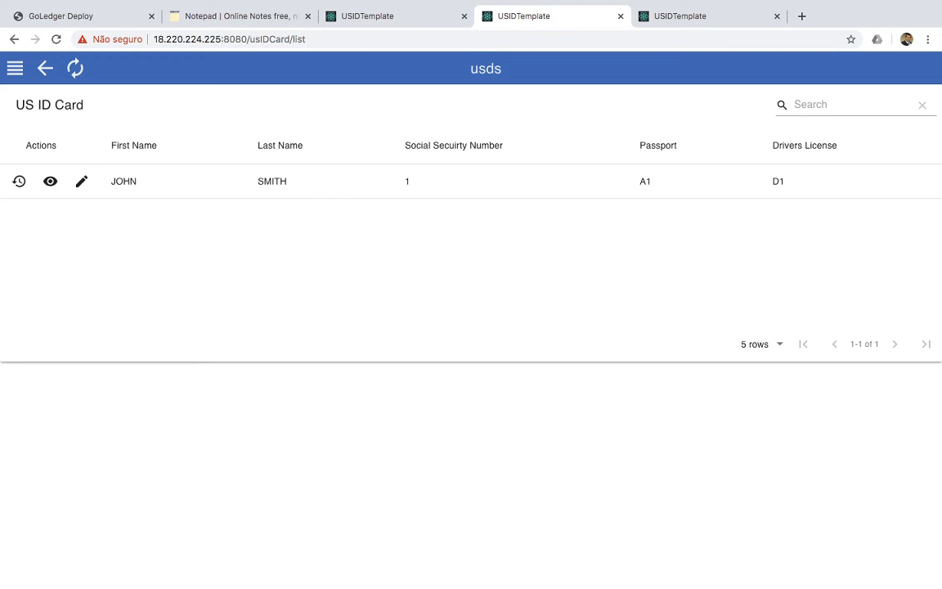
click(82, 181)
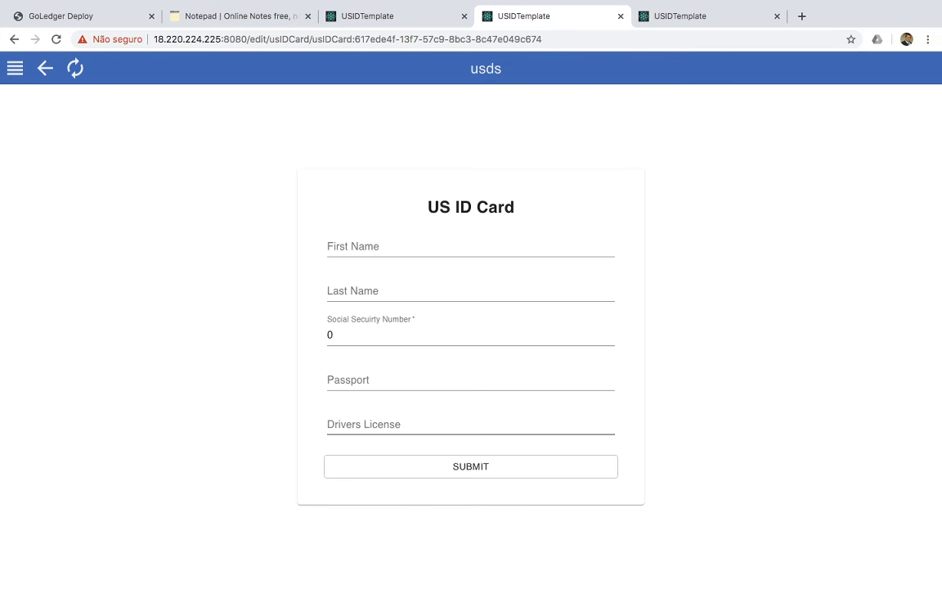
click(471, 379)
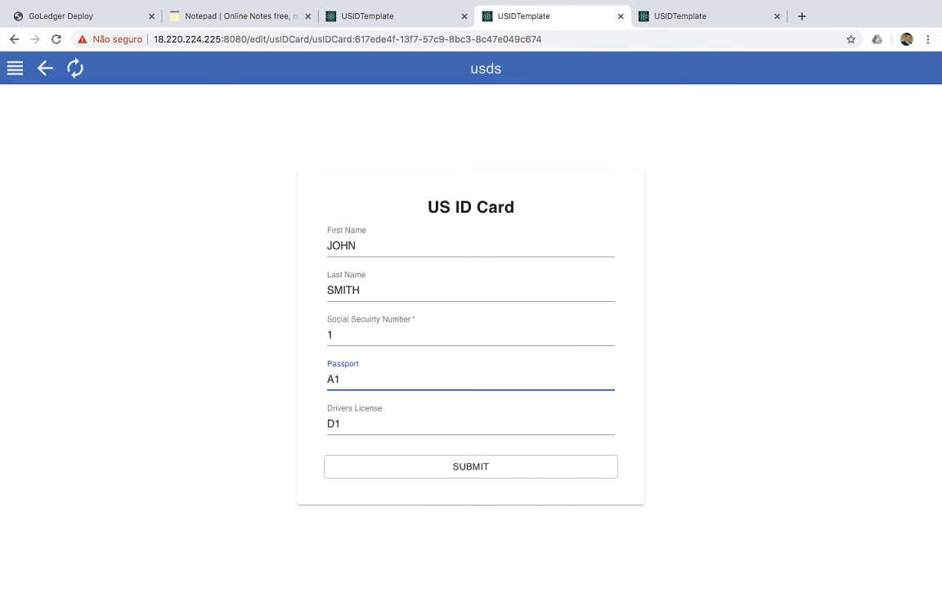
key(BackSpace)
text(2)
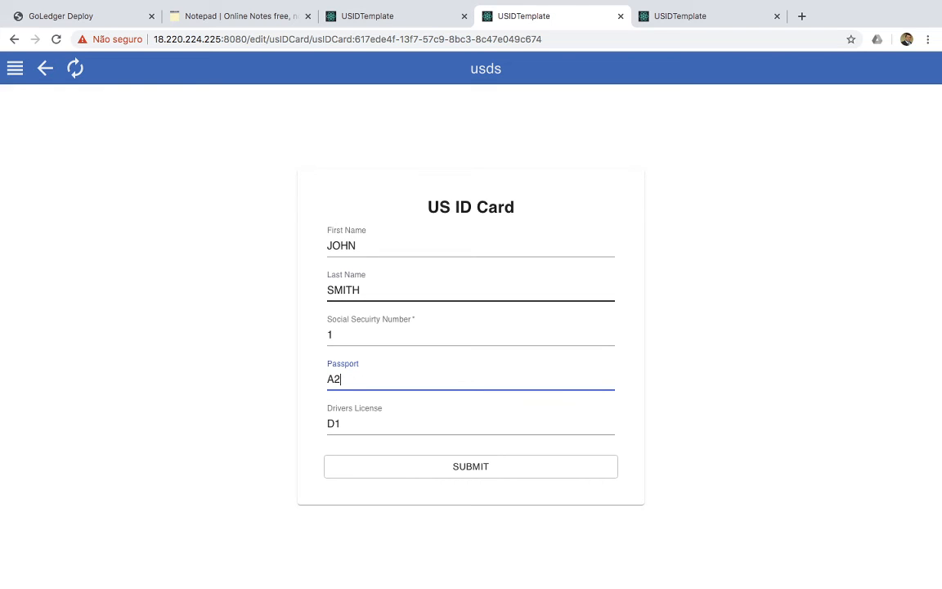
Append a second surname in capitals to the record's Last Name and submit the edited US ID Card
click(471, 290)
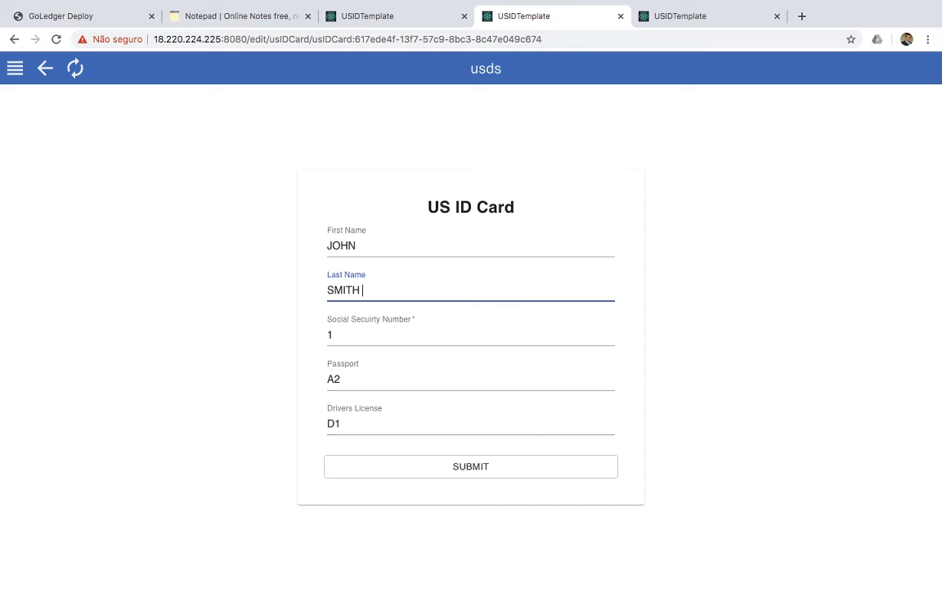
text(steve)
key(BackSpace)
key(BackSpace)
key(BackSpace)
key(BackSpace)
key(BackSpace)
text(STEVENS)
key(Return)
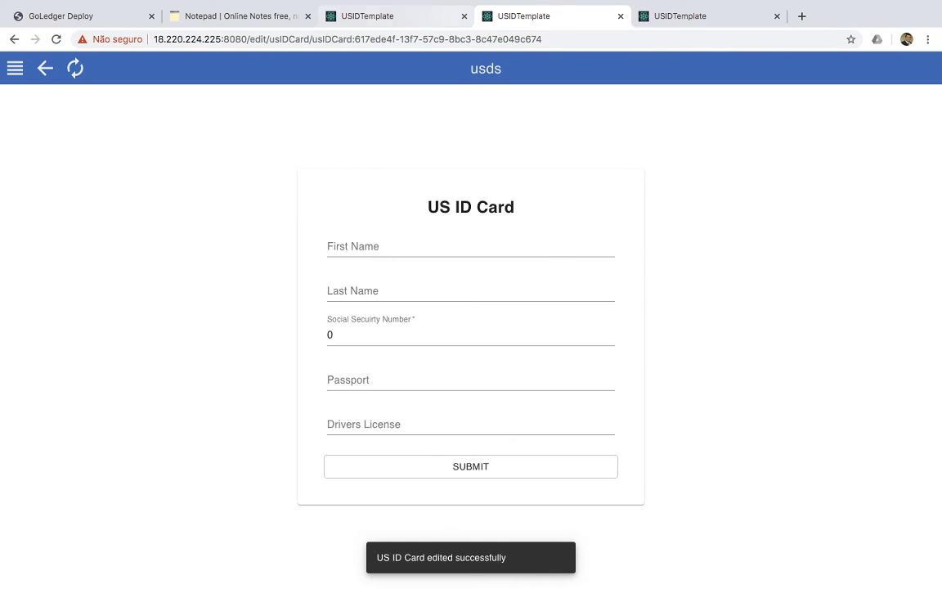
Return to the record list in the ssa application and view the US ID Card's updated change history
click(388, 16)
click(45, 68)
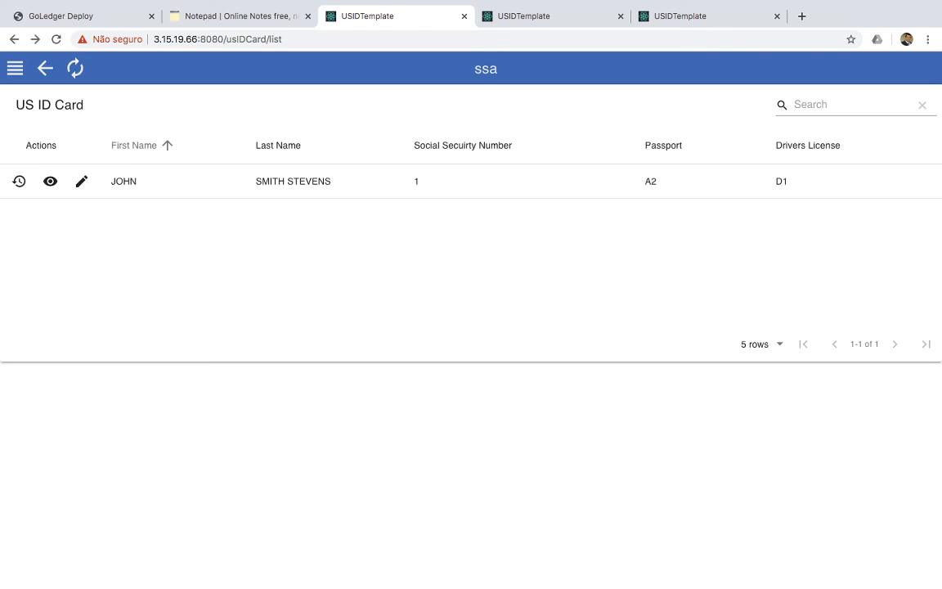
click(19, 181)
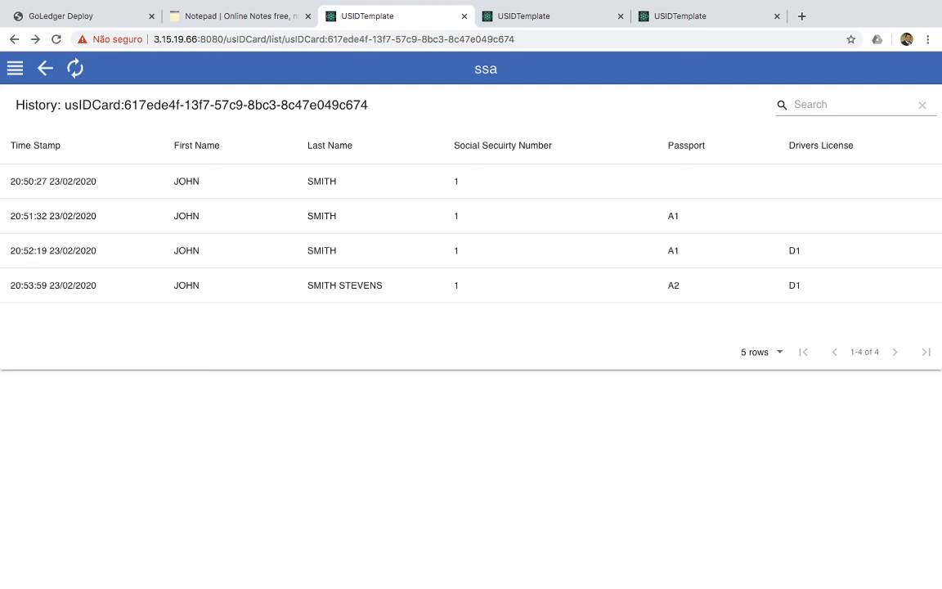
Switch to GoLedger Deploy and open the natid network's blockchain Explorer to examine its chain and block range
click(78, 17)
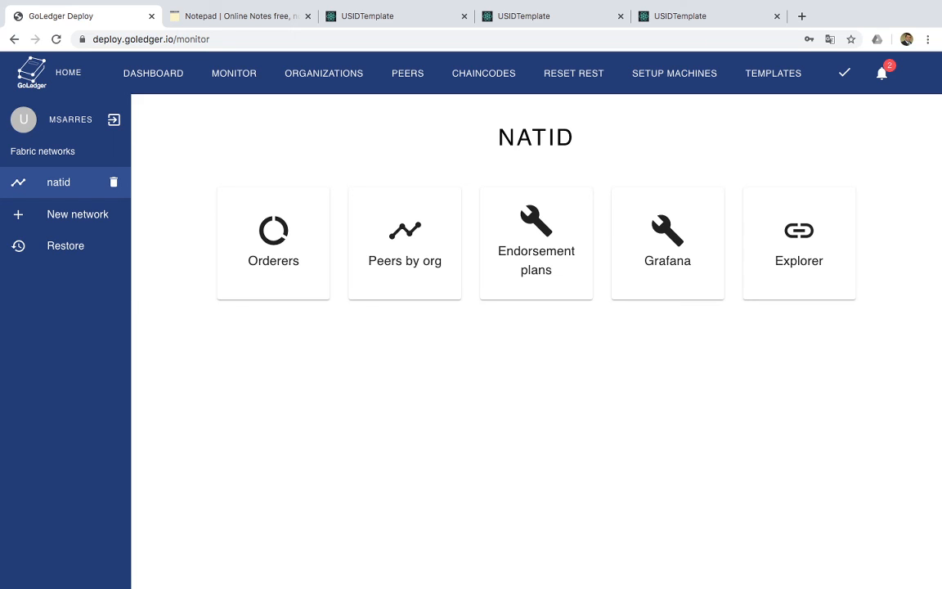
click(799, 244)
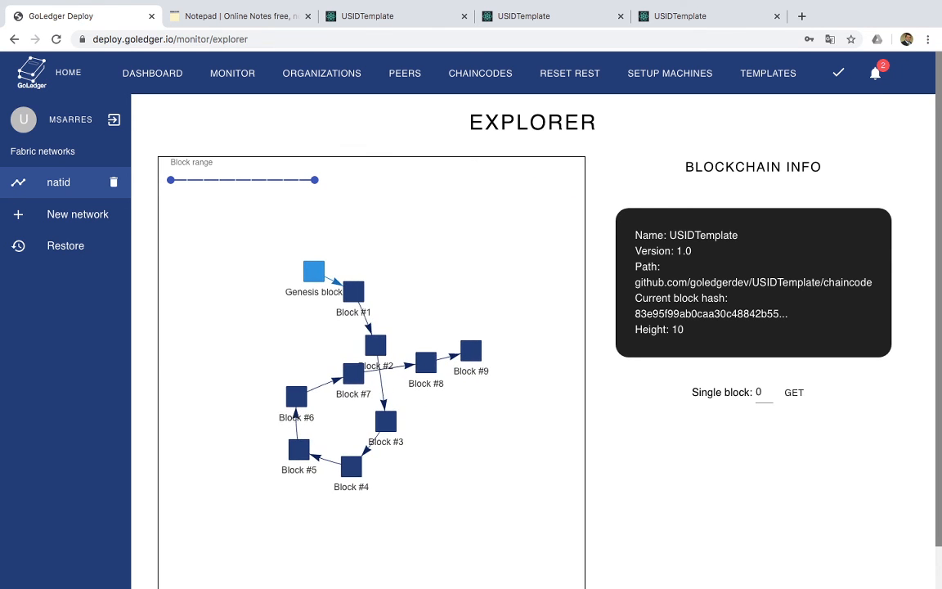
mouse_move(314, 179)
mouse_down()
mouse_move(298, 179)
mouse_move(314, 179)
mouse_up()
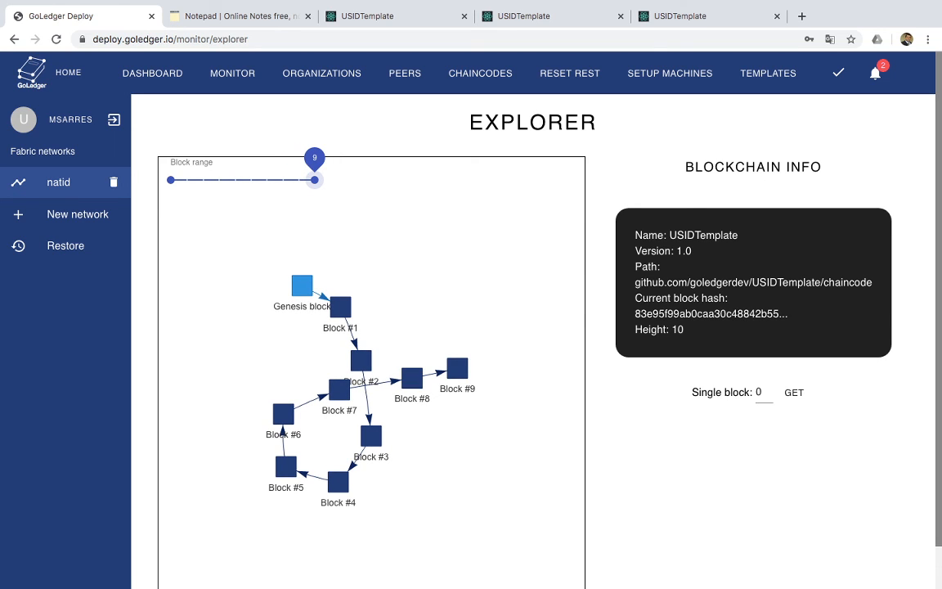